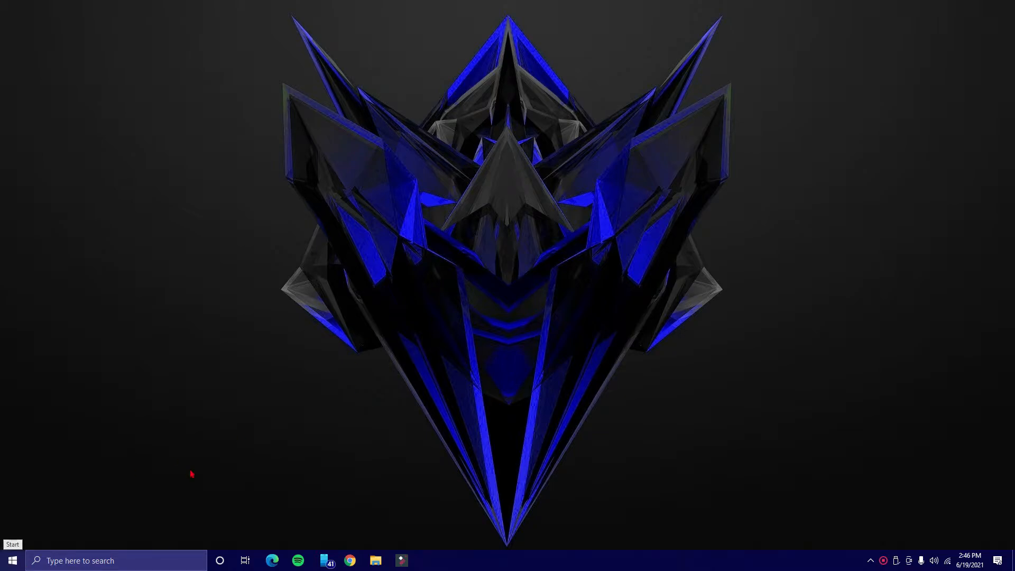
- Open the Edge browser and search the web for microsoft keyboard layout creator
click(271, 560)
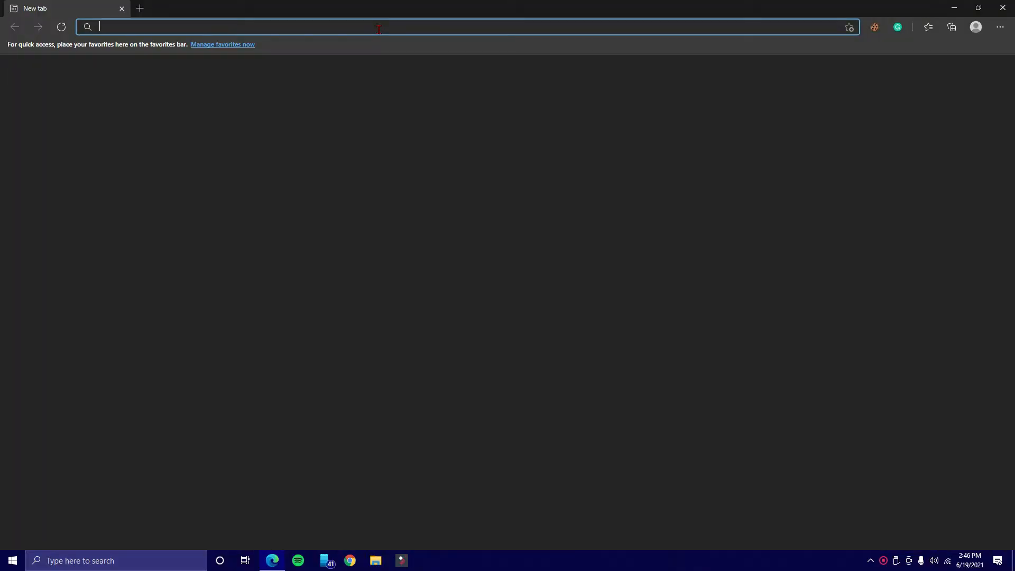
text(microsoft keyb)
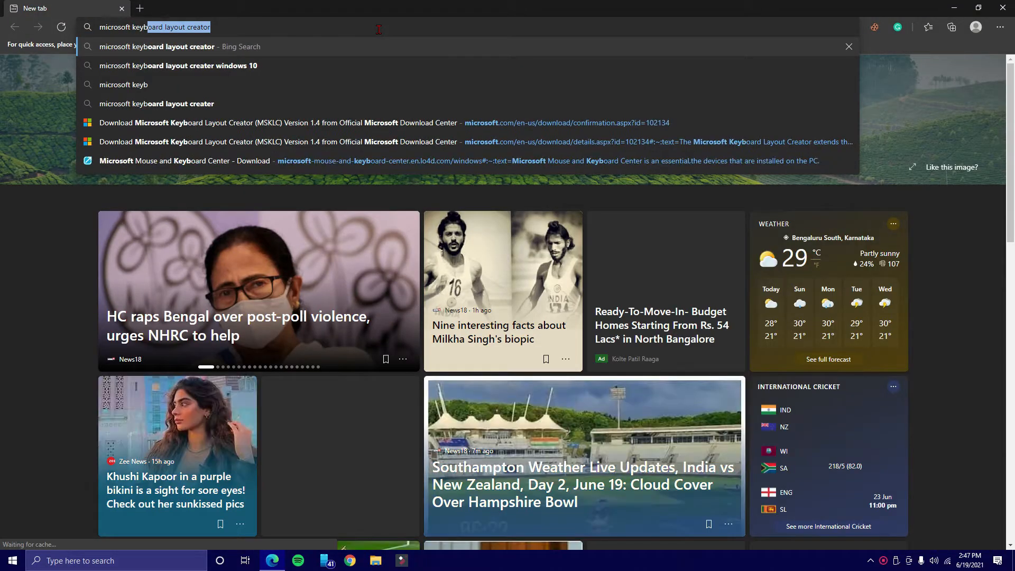
text(oard layout c)
key(Return)
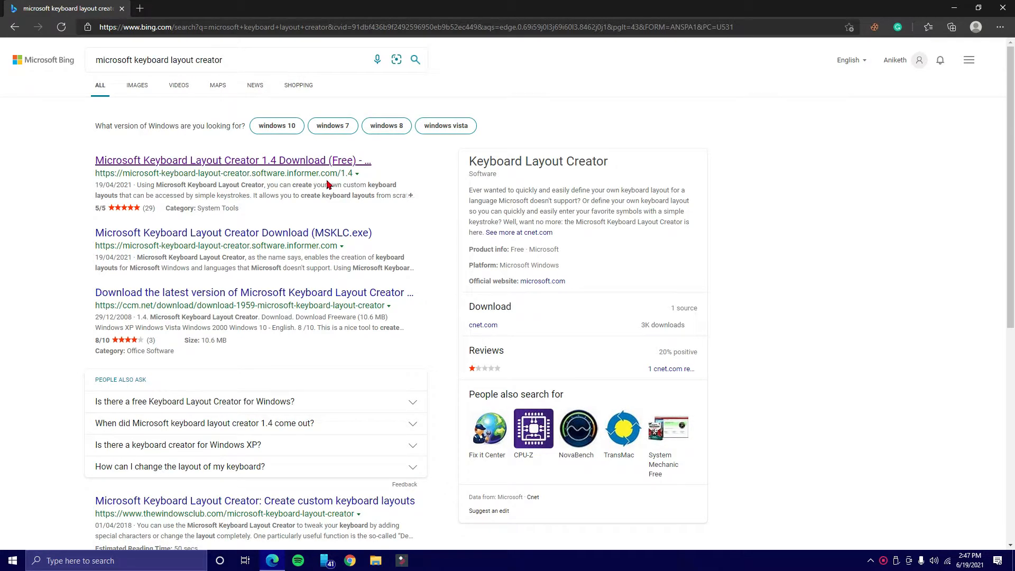
- Open Microsoft's official download page for Keyboard Layout Creator (MSKLC) Version 1.4 from the search results and download MSKLC.exe
scroll(236, 291, down, 4)
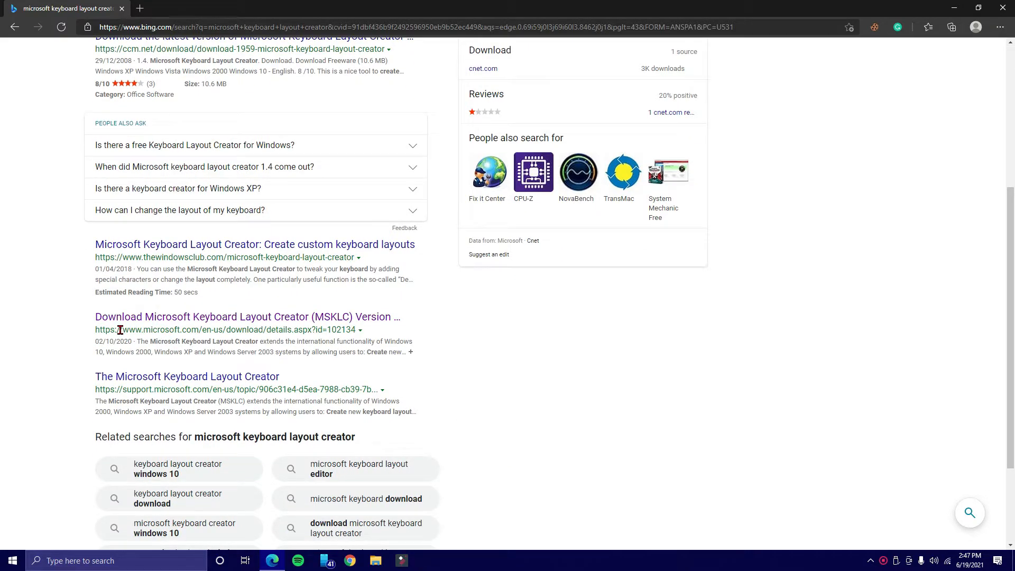
click(161, 317)
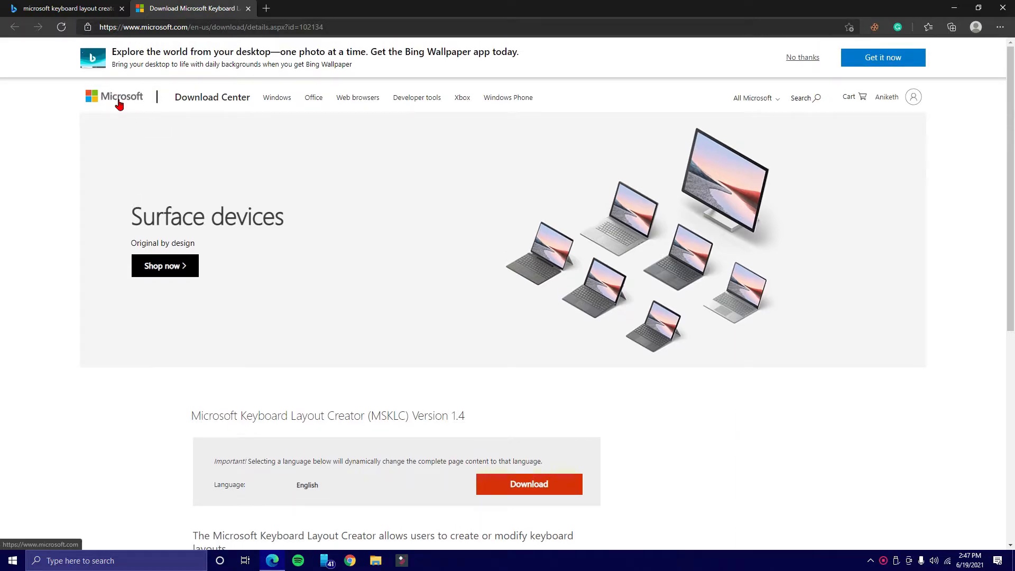
scroll(553, 322, down, 2)
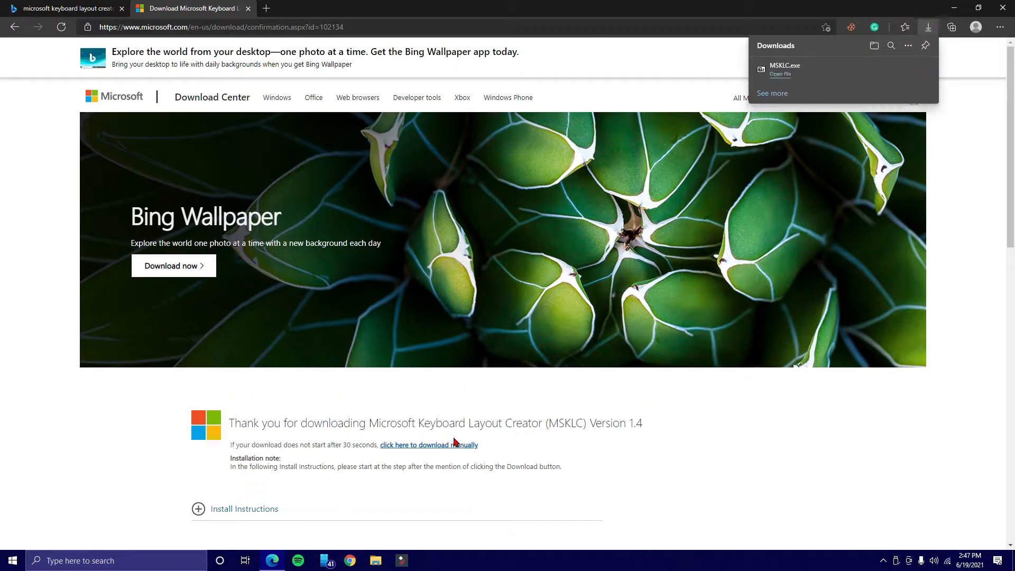
- Close the browser and extract the downloaded MSKLC self-extracting archive into the Downloads folder
click(1013, 2)
key(super+e)
key(Down)
key(Return)
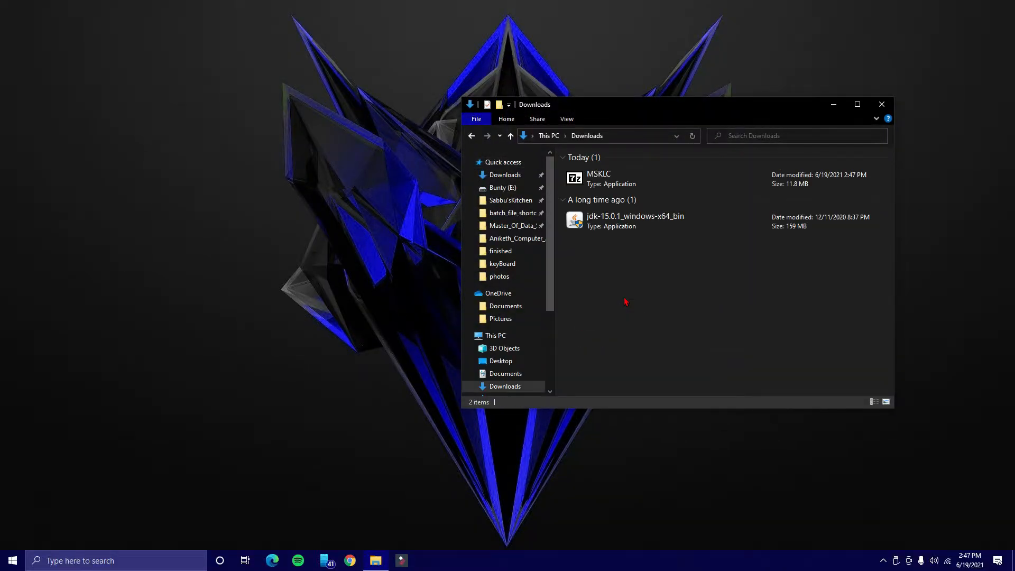
key(Down)
double_click(709, 182)
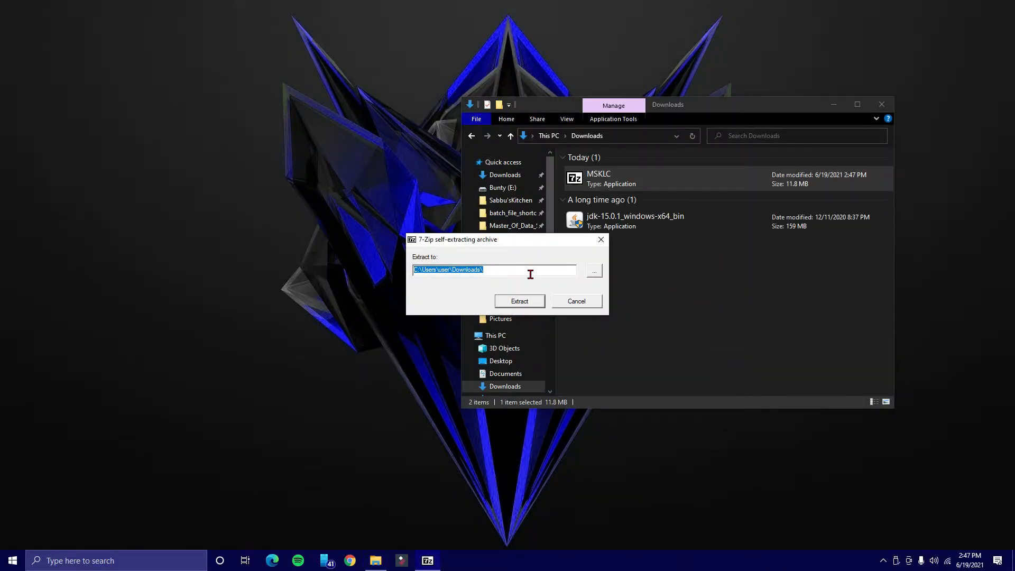
click(526, 305)
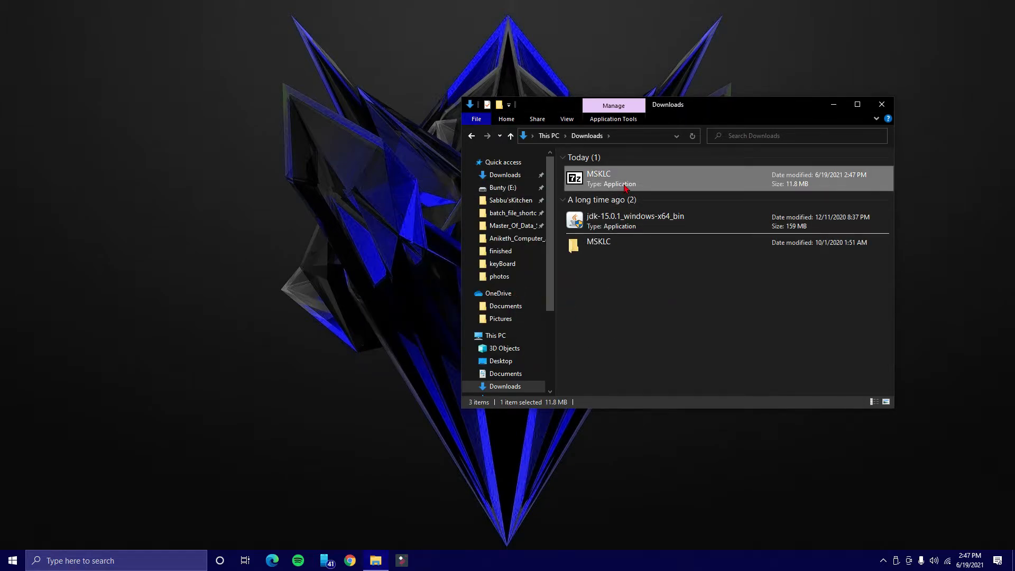
- Run setup from the extracted MSKLC folder and proceed to the license agreement
double_click(643, 204)
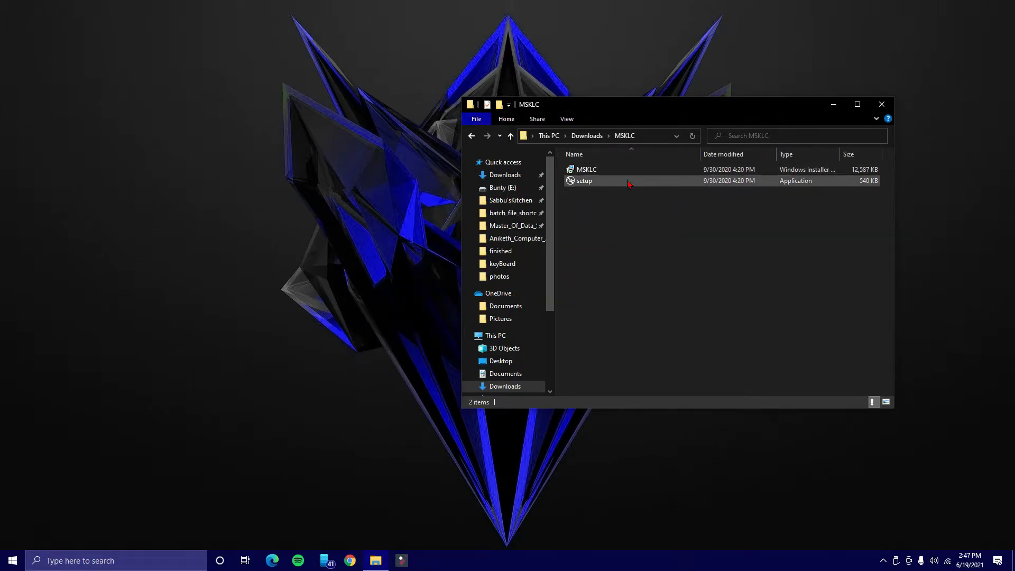
double_click(629, 182)
click(560, 370)
- Accept the license agreement and install Microsoft Keyboard Layout Creator 1.4 in the default folder
scroll(517, 318, down, 5)
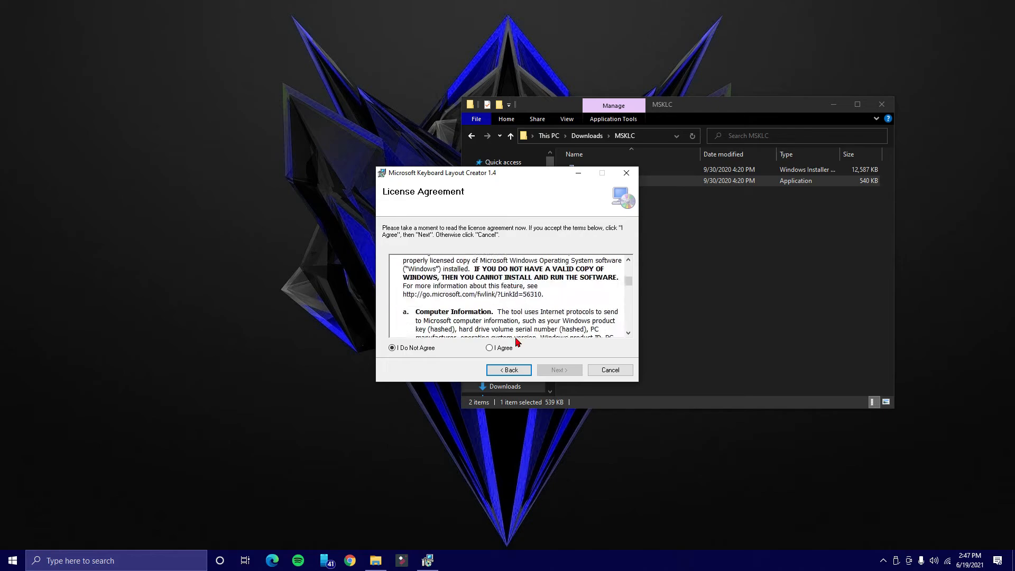
scroll(518, 333, down, 3)
click(508, 347)
key(Return)
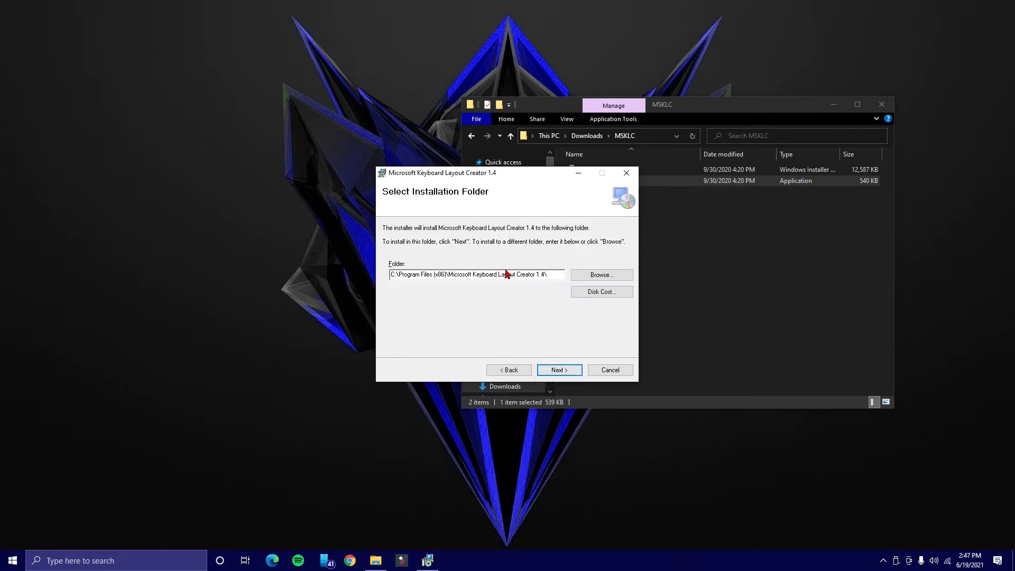
click(558, 369)
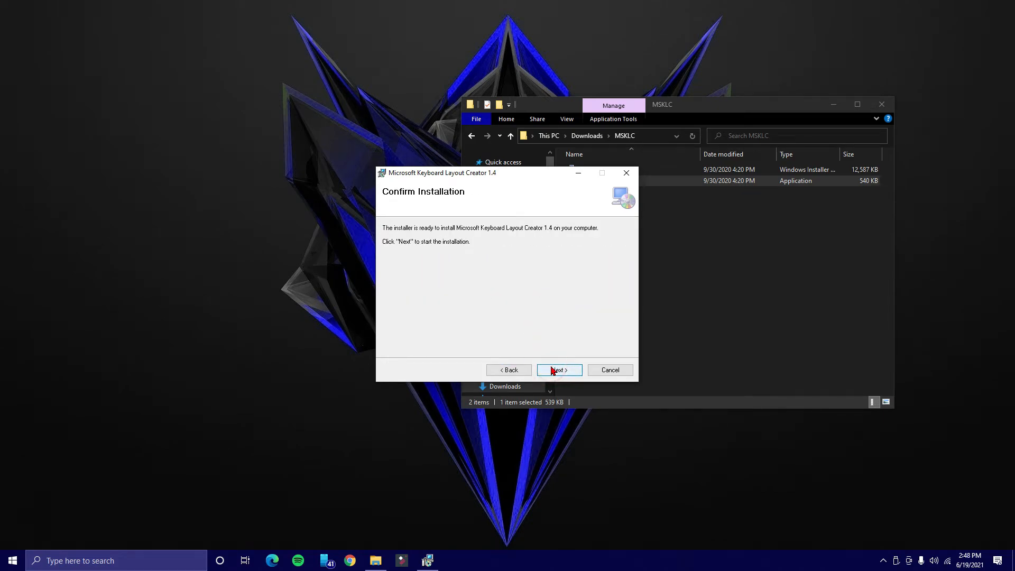
click(558, 368)
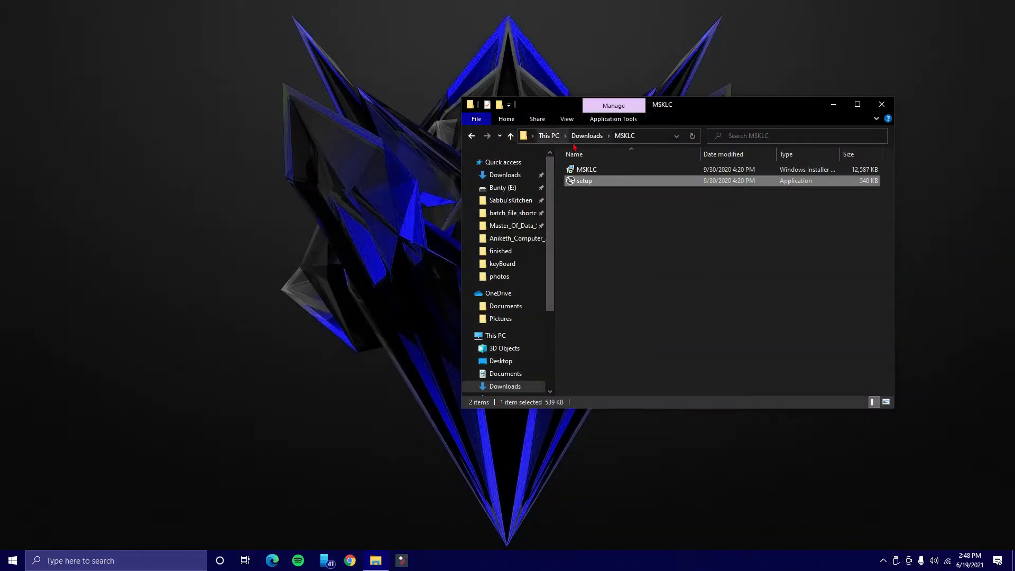
- Delete the MSKLC installer files from Downloads and launch Microsoft Keyboard Layout Creator 1.4
click(586, 135)
key(Delete)
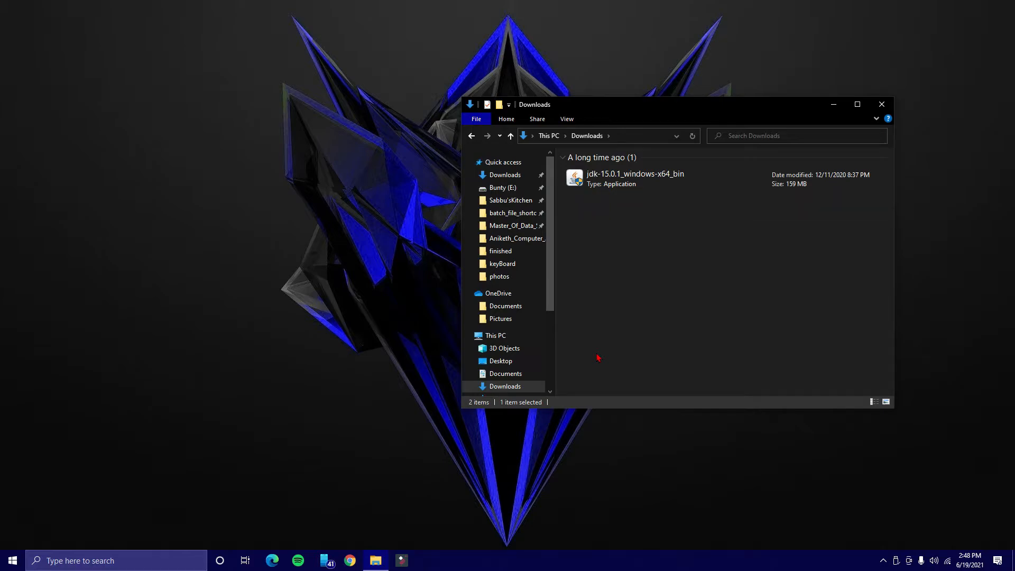
key(super)
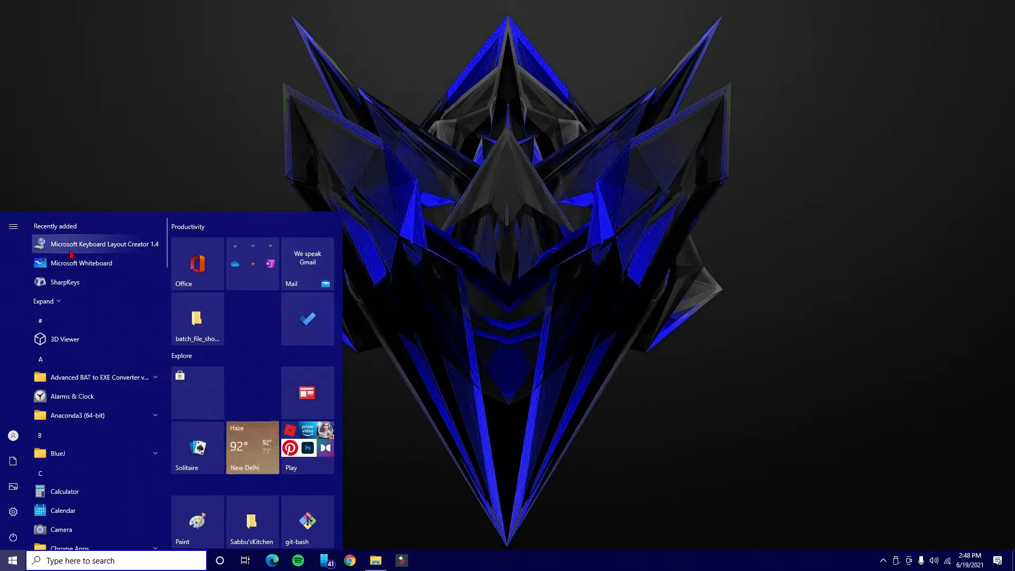
click(70, 247)
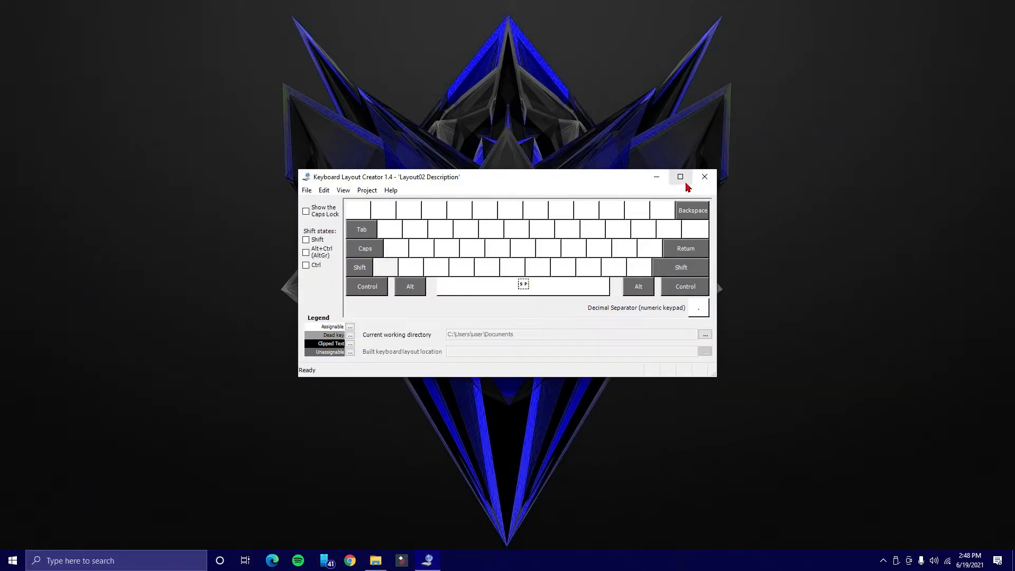
- Assign the characters 1 and 2 to their number keys in the blank layout
click(387, 214)
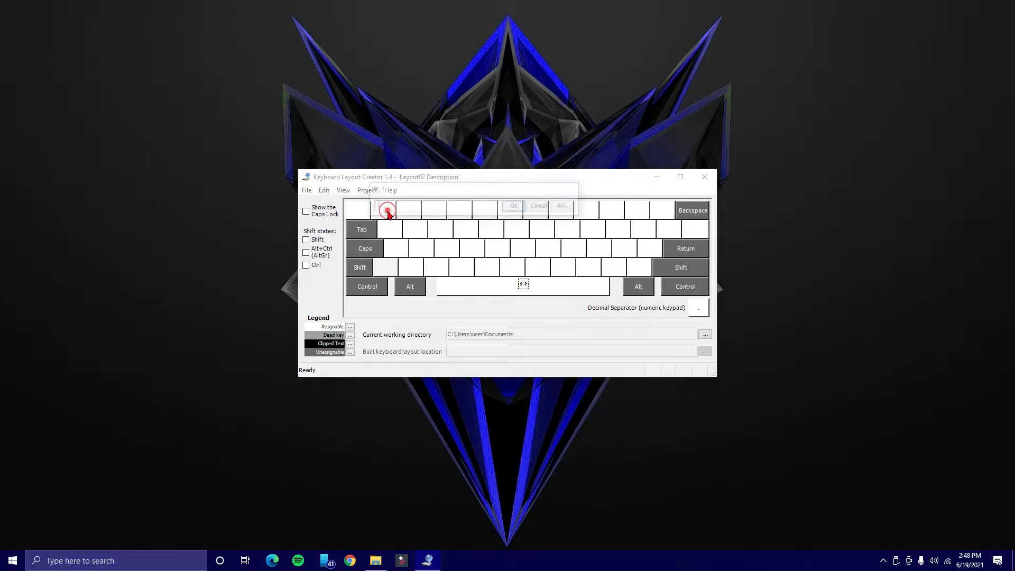
text(1)
key(Return)
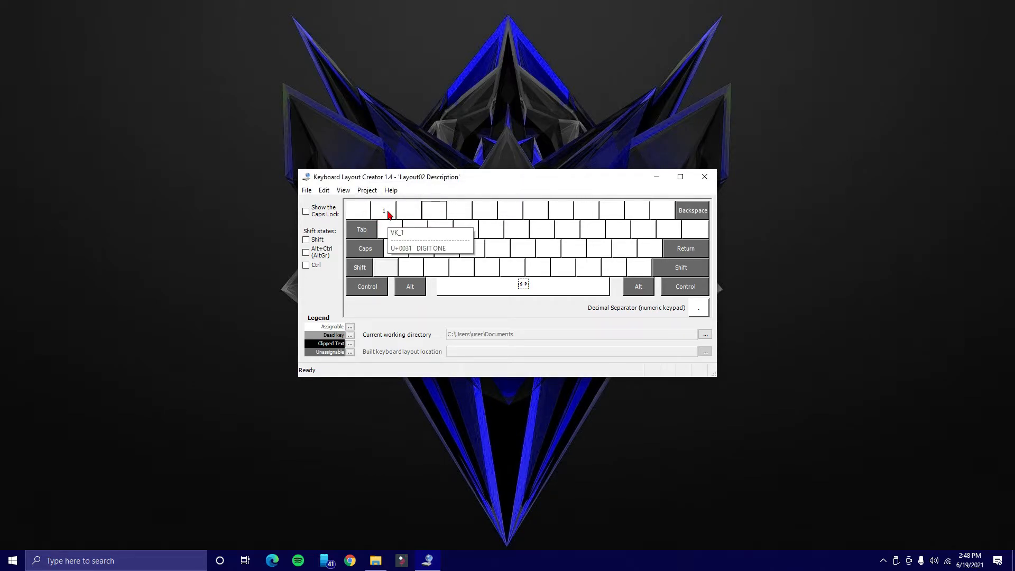
text(2)
key(Return)
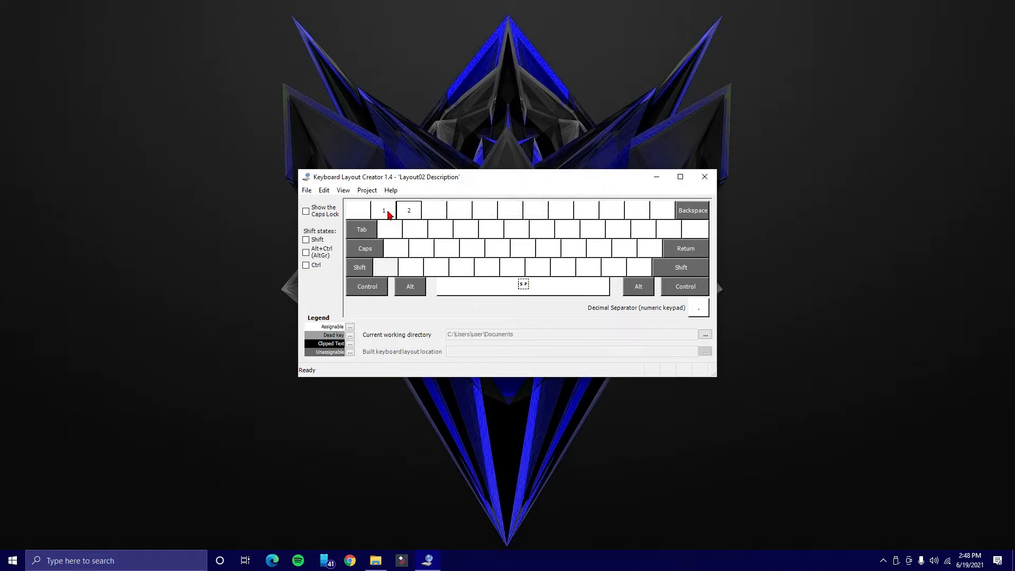
- Load the existing English (India) keyboard layout, replacing the current layout's contents
click(307, 190)
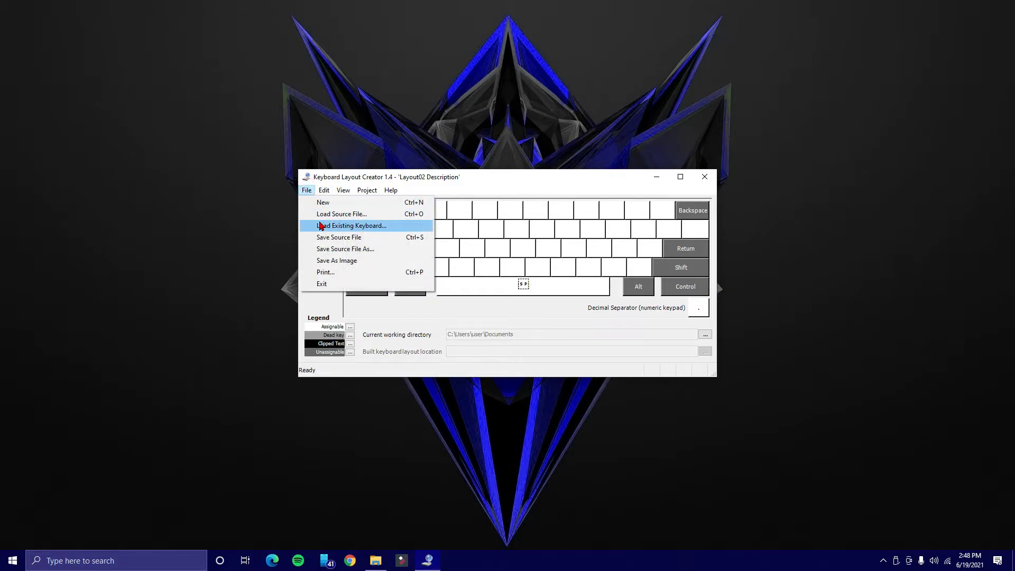
click(533, 242)
scroll(483, 218, down, 8)
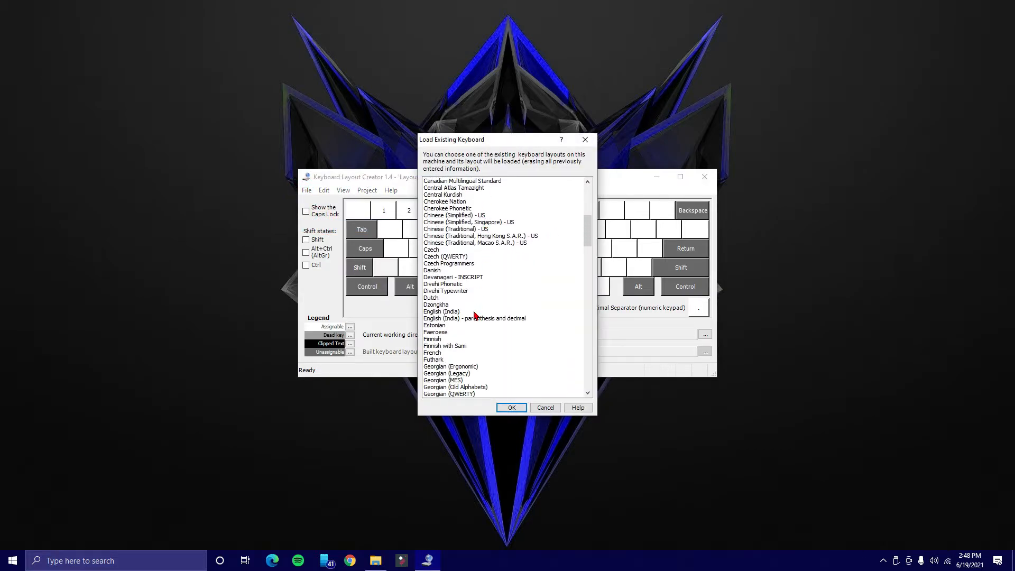
click(474, 314)
click(512, 407)
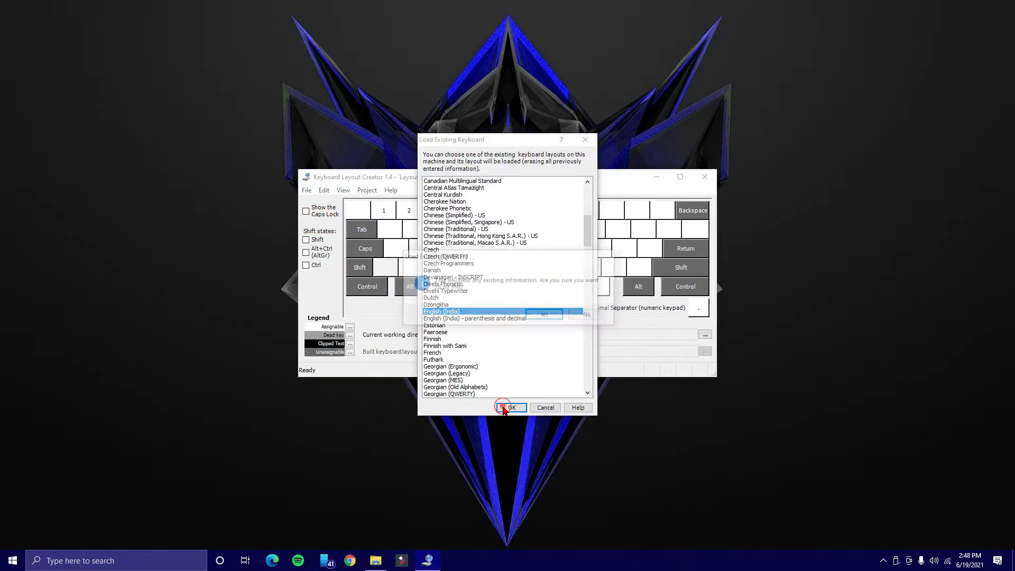
click(544, 316)
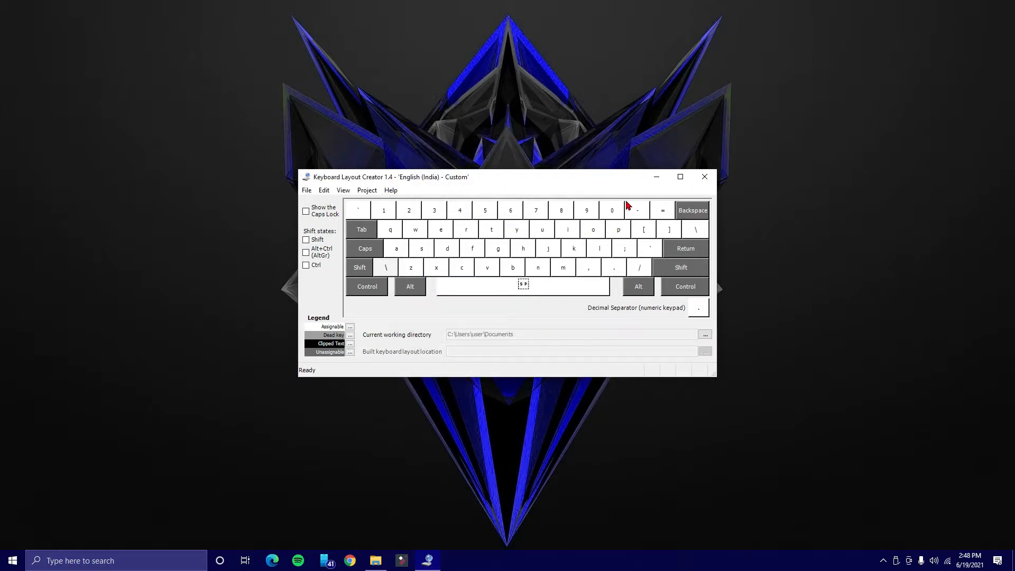
- Assign "(" to the 9 key and ")" to the 0 key in the unshifted layout
click(578, 217)
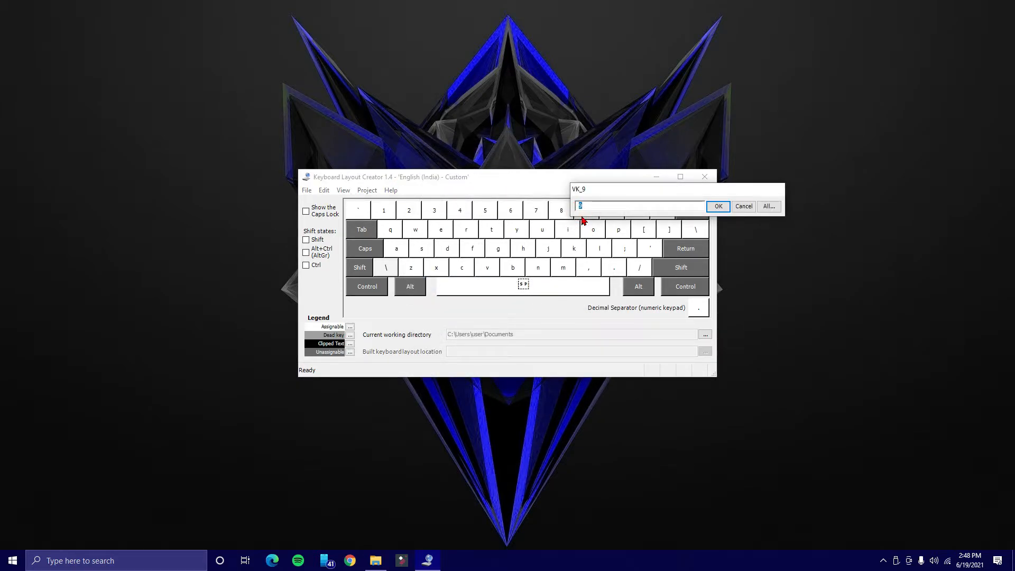
text(()
click(719, 206)
click(615, 214)
text())
click(743, 206)
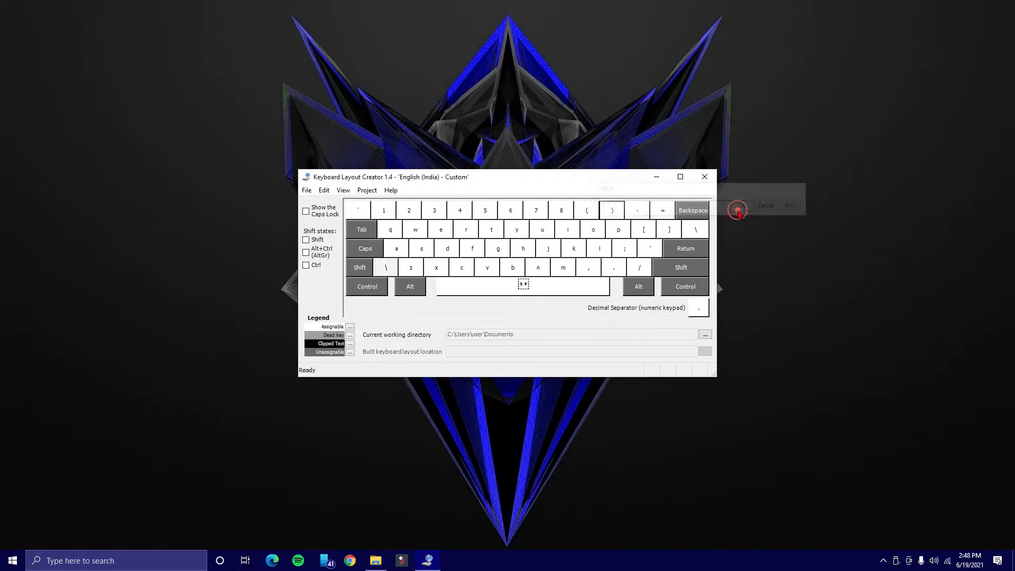
click(601, 211)
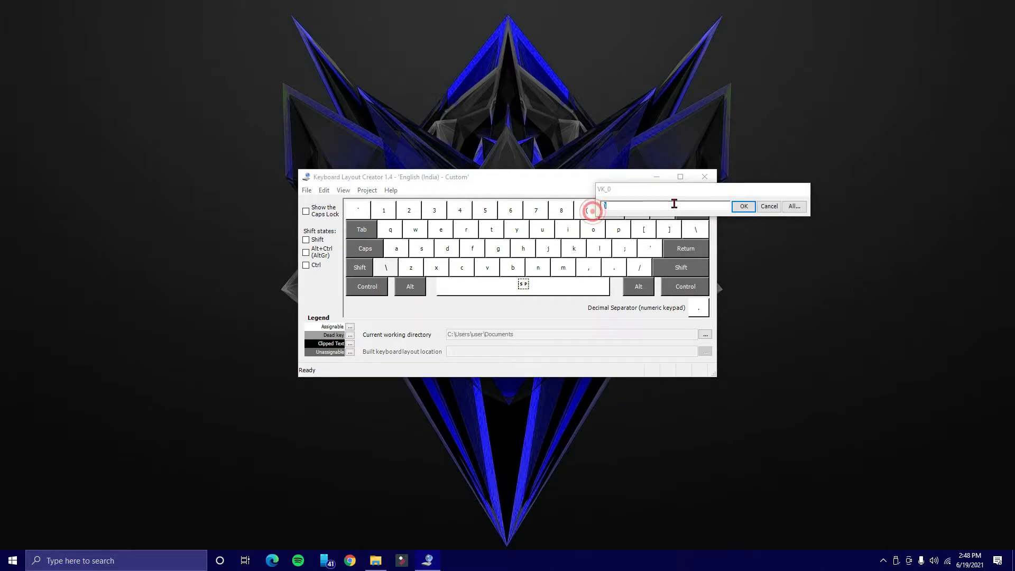
click(743, 207)
click(595, 218)
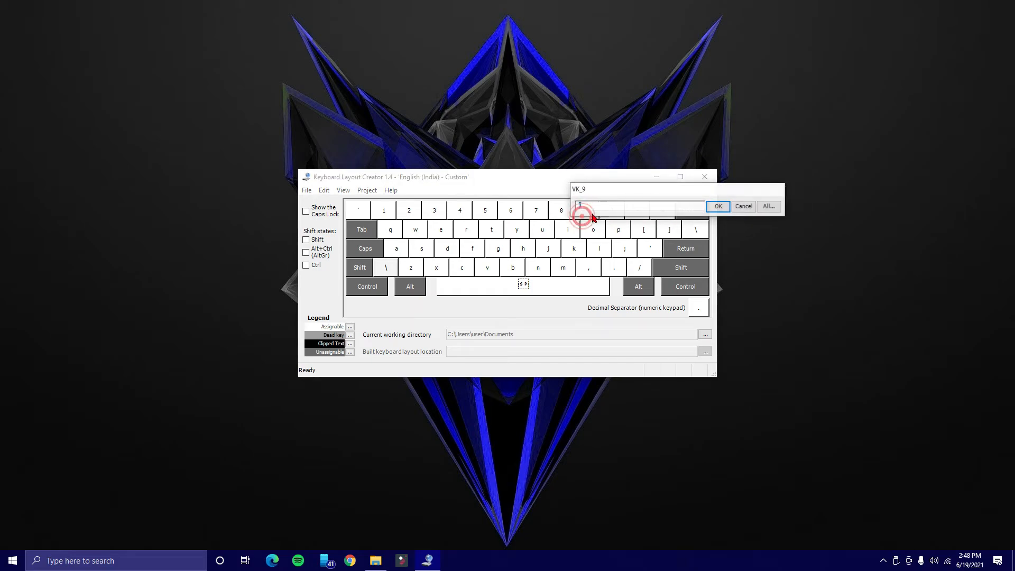
click(717, 206)
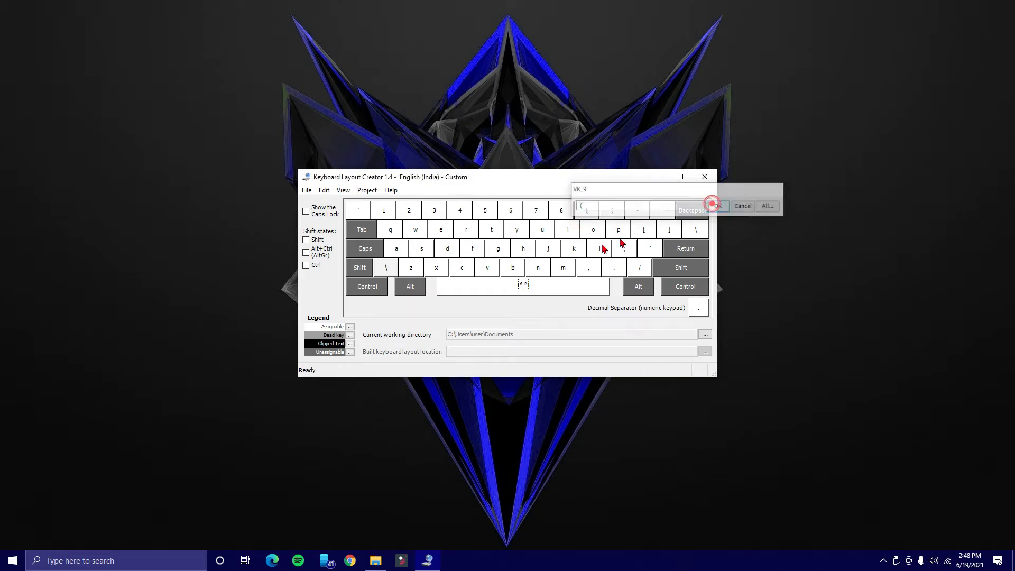
- Assign the underscore "_" to the minus key in the unshifted layout
click(641, 214)
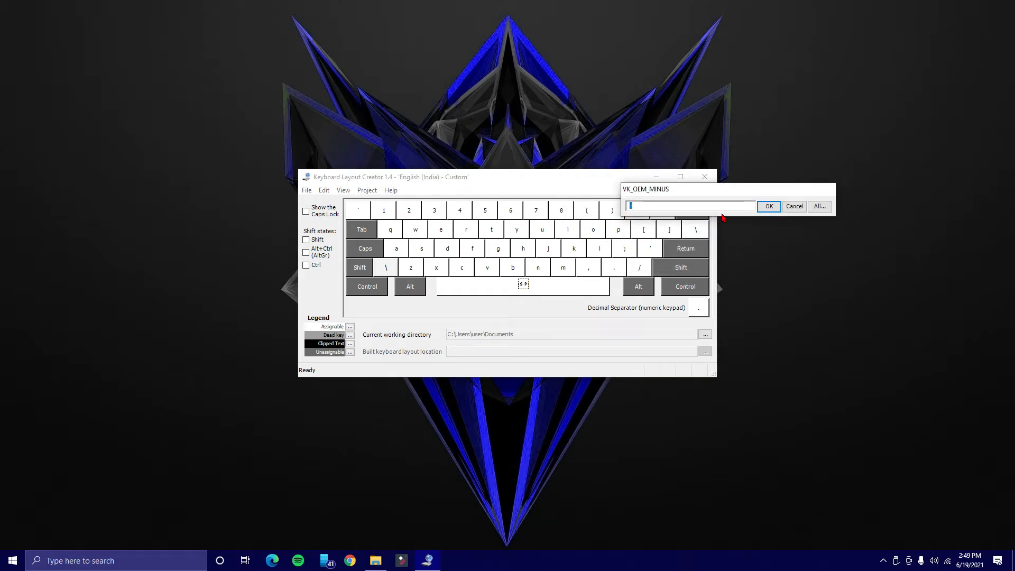
text(_)
click(769, 206)
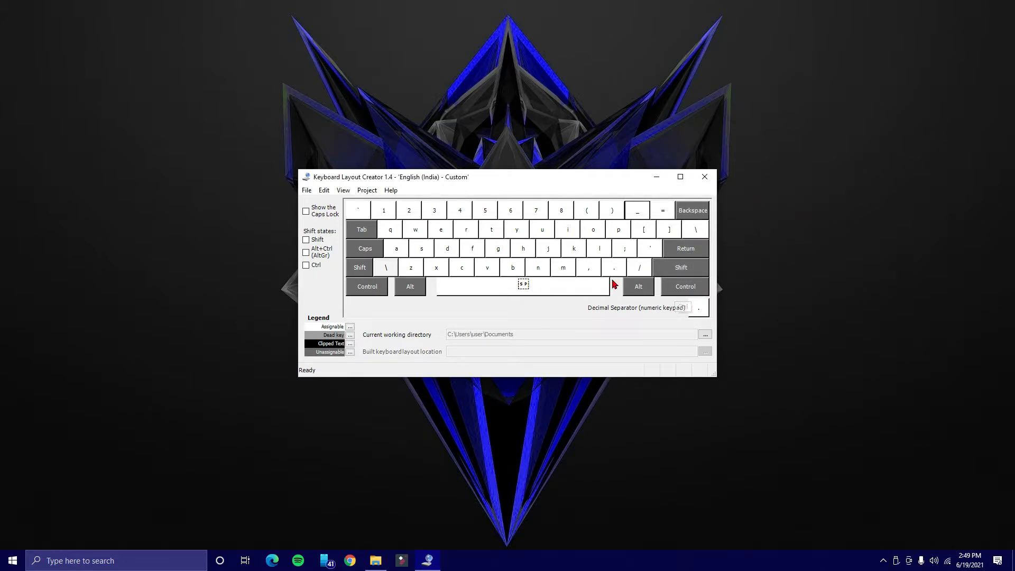
click(591, 218)
click(720, 209)
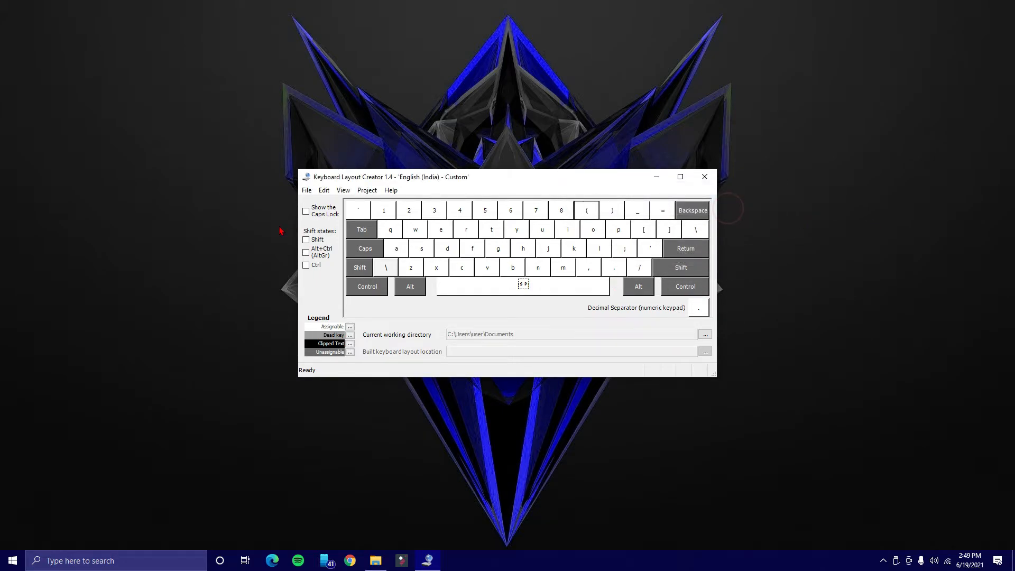
- Assign "9" to the 9 key and "0" to the 0 key in the Shift state, and return to the unshifted layout
click(306, 240)
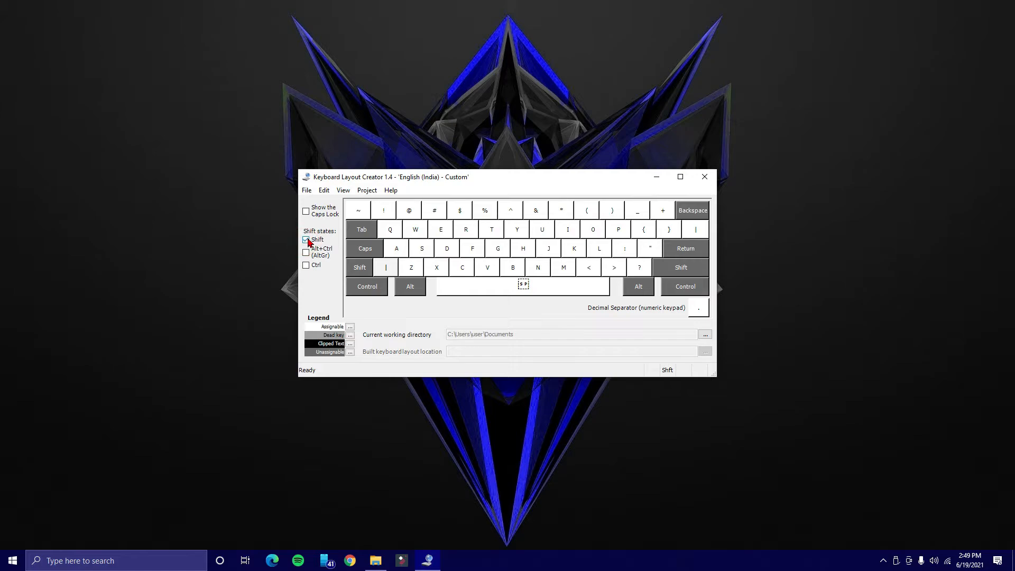
click(593, 215)
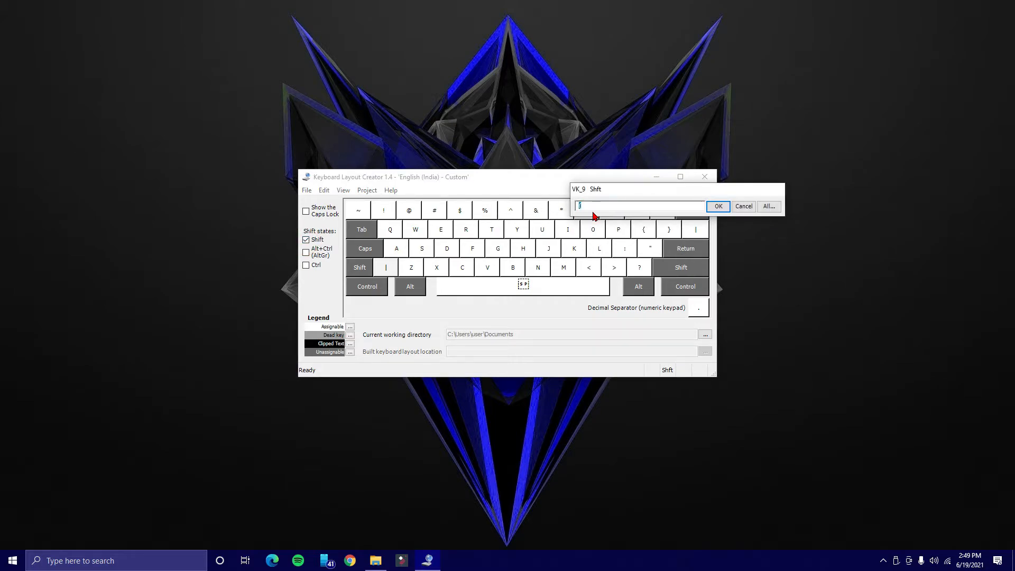
text(9)
key(Return)
click(605, 214)
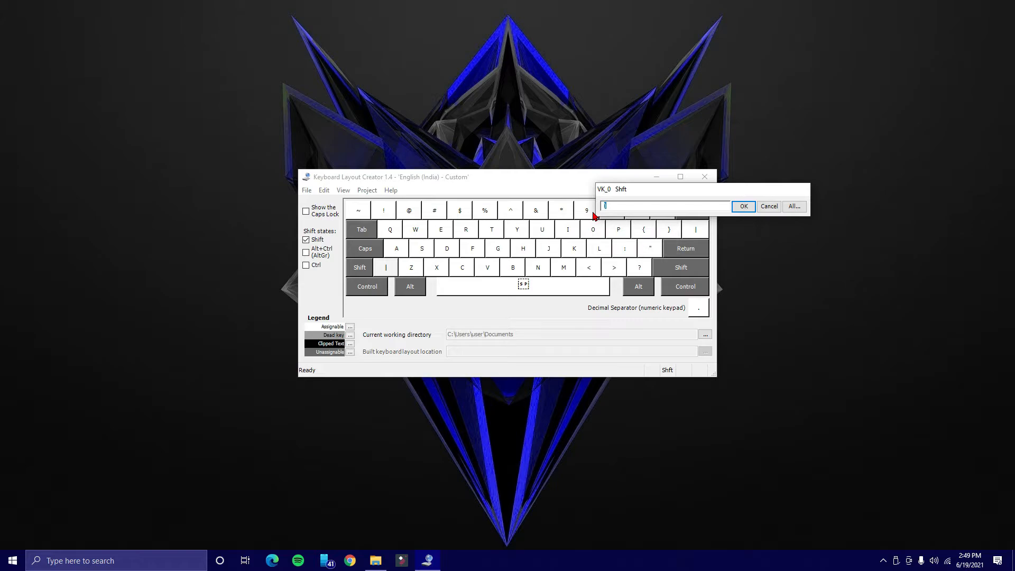
text(0)
key(Return)
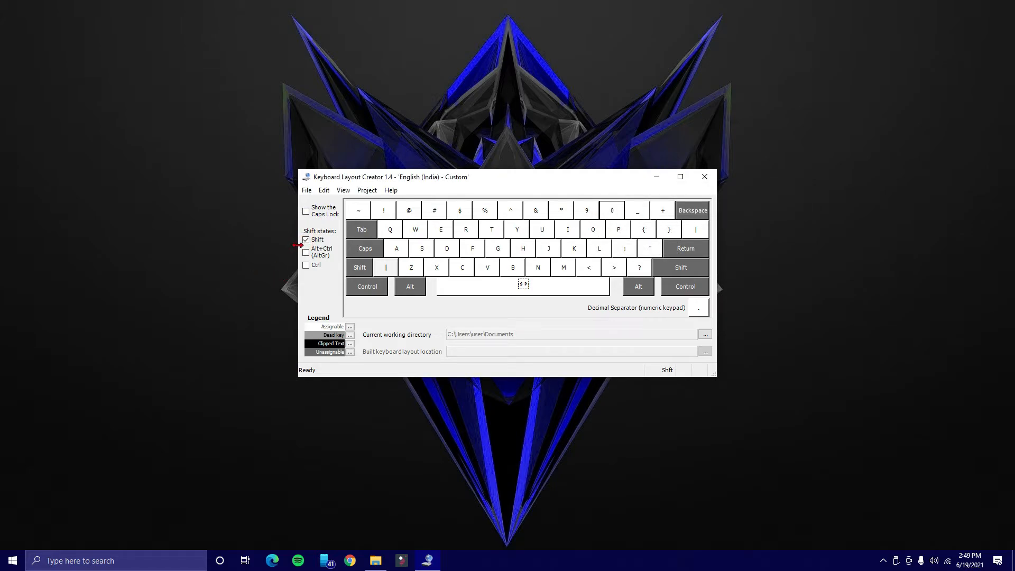
click(306, 240)
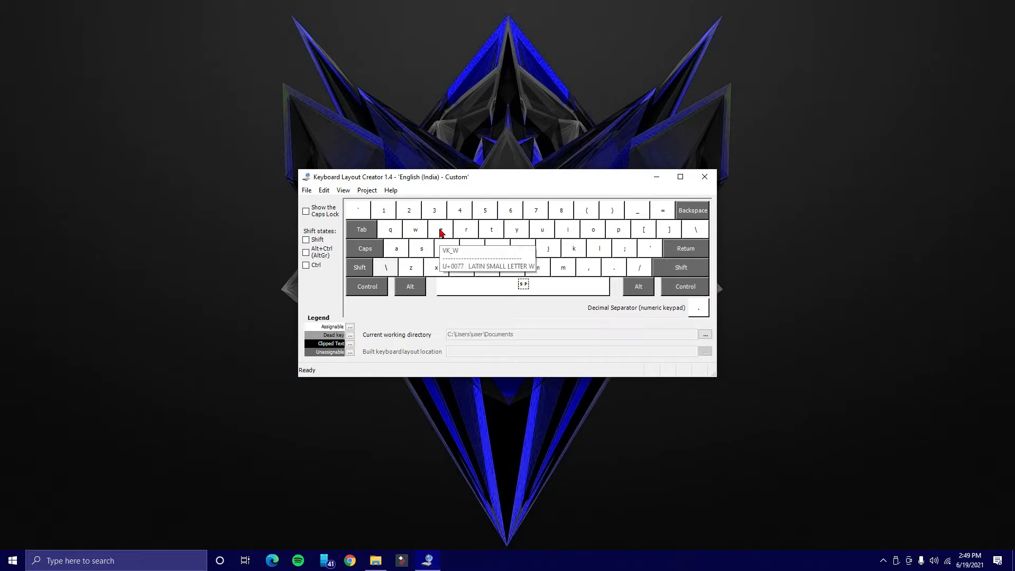
- Set the L key's ctrl+alt output to "lke" in its full shift-state definitions
click(578, 250)
click(764, 252)
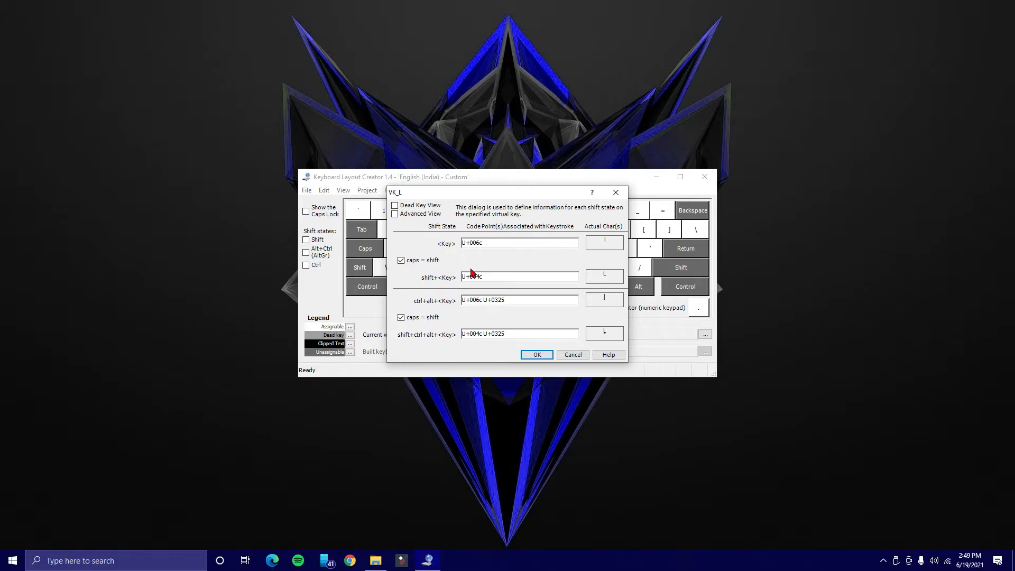
drag(508, 299, 460, 297)
text(lke)
click(550, 354)
- Set the A key's ctrl+alt output to "and" in its full shift-state definitions
click(396, 248)
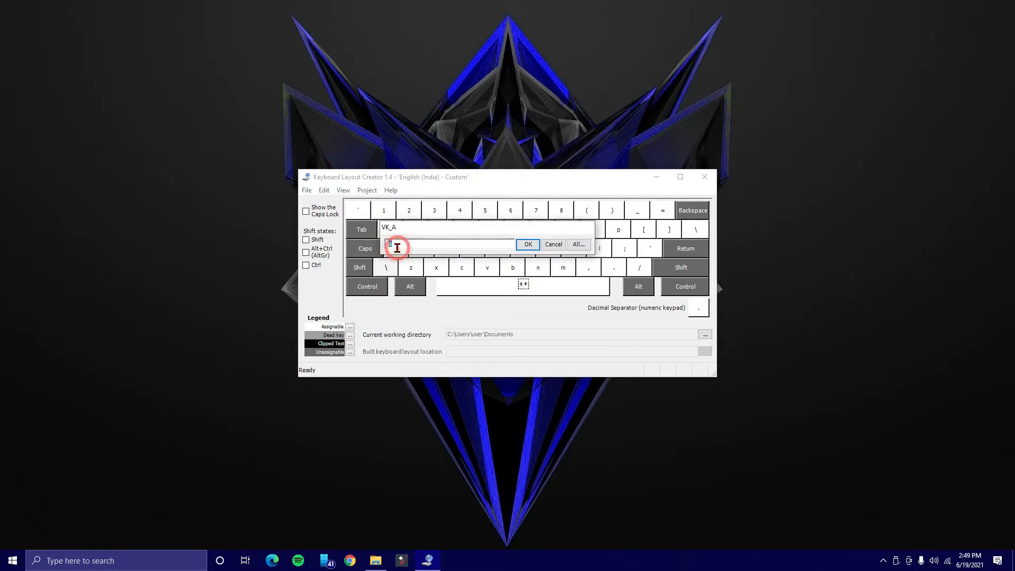
click(596, 242)
drag(499, 299, 406, 302)
text(and)
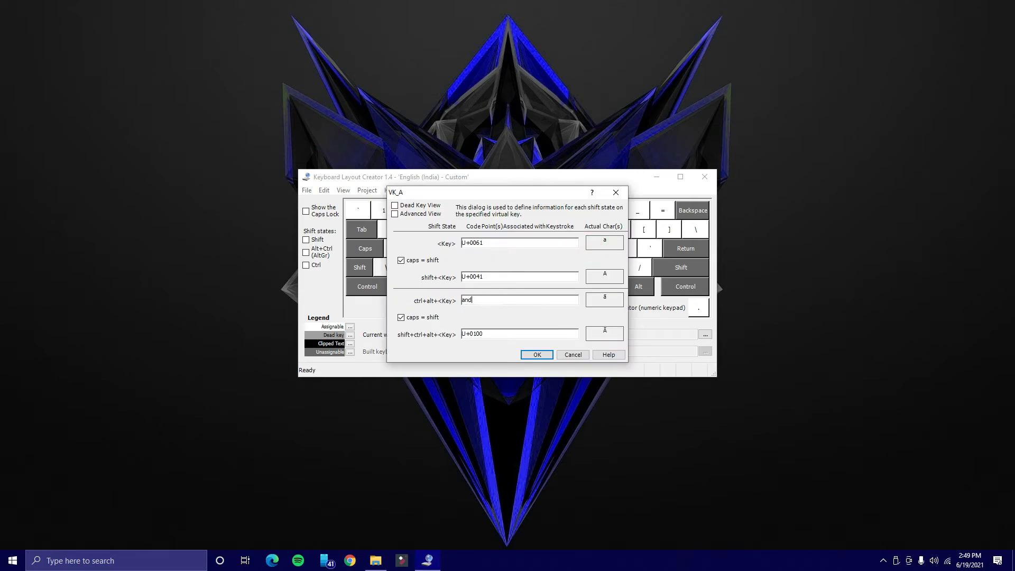
click(529, 355)
- Set the S key's ctrl+alt output to "sub" and check the layout's AltGr state
click(420, 248)
click(598, 243)
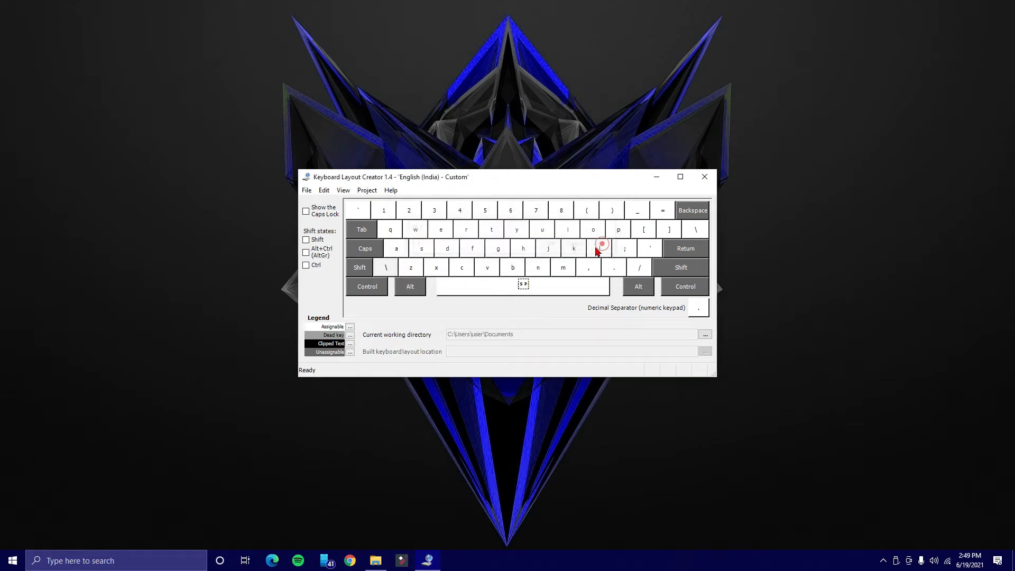
drag(495, 299, 426, 310)
text(sub)
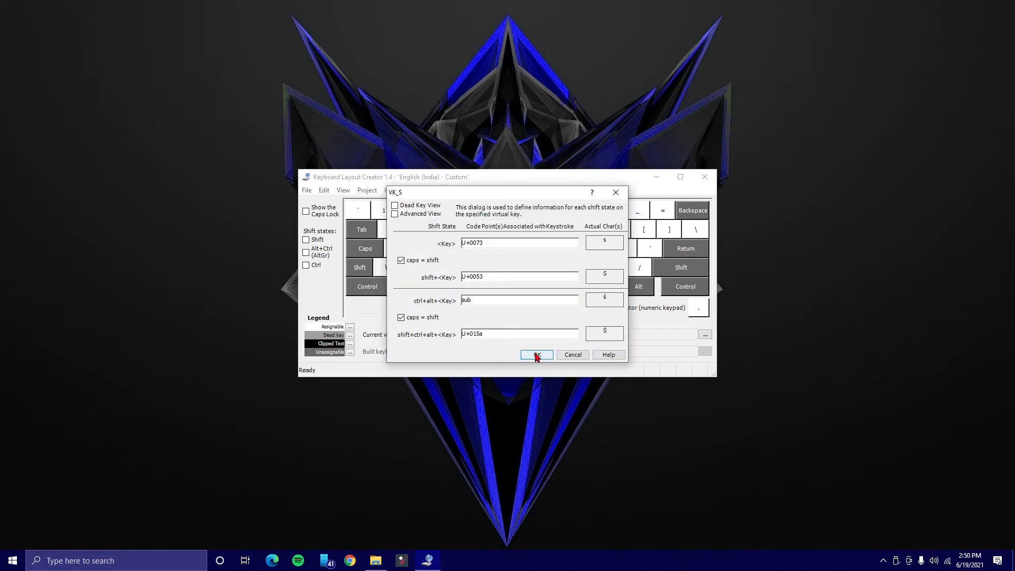
click(536, 355)
click(306, 253)
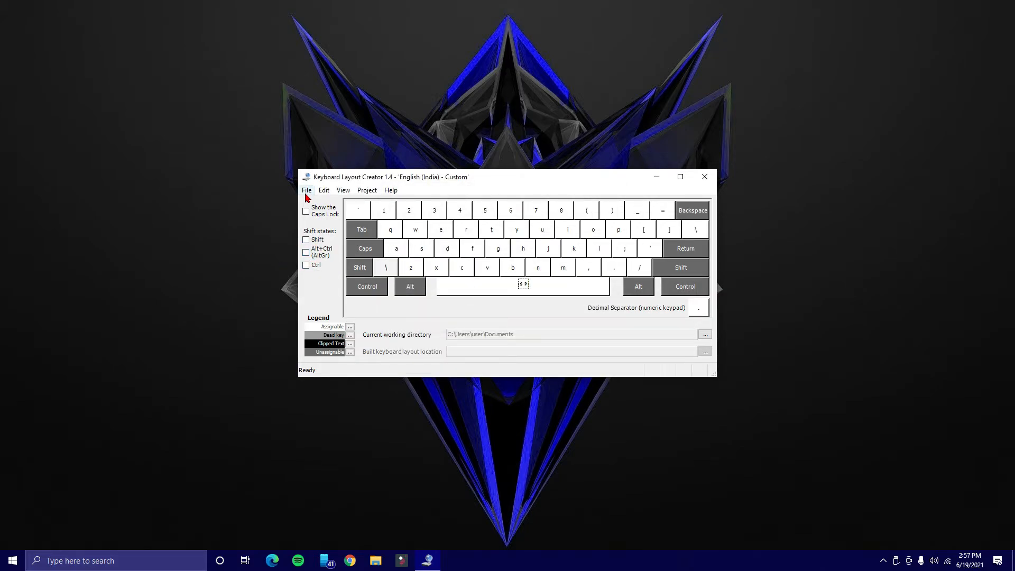
- Save the source as parenthesis_and_sub.klc in Customization\keyBoard on drive E, with description "English (India) - parenthesis_and_sub" and the company field filled in
click(306, 191)
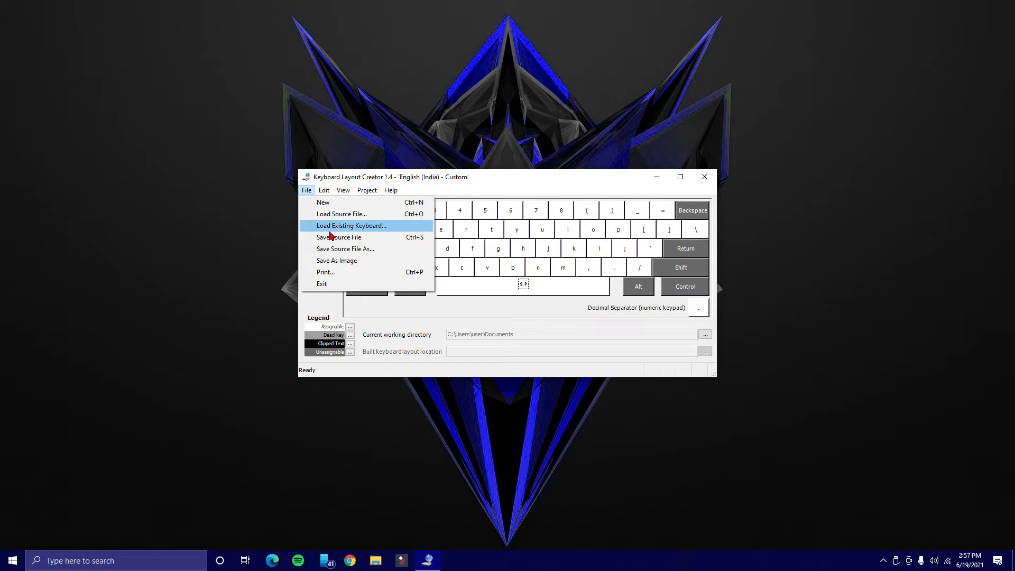
click(337, 249)
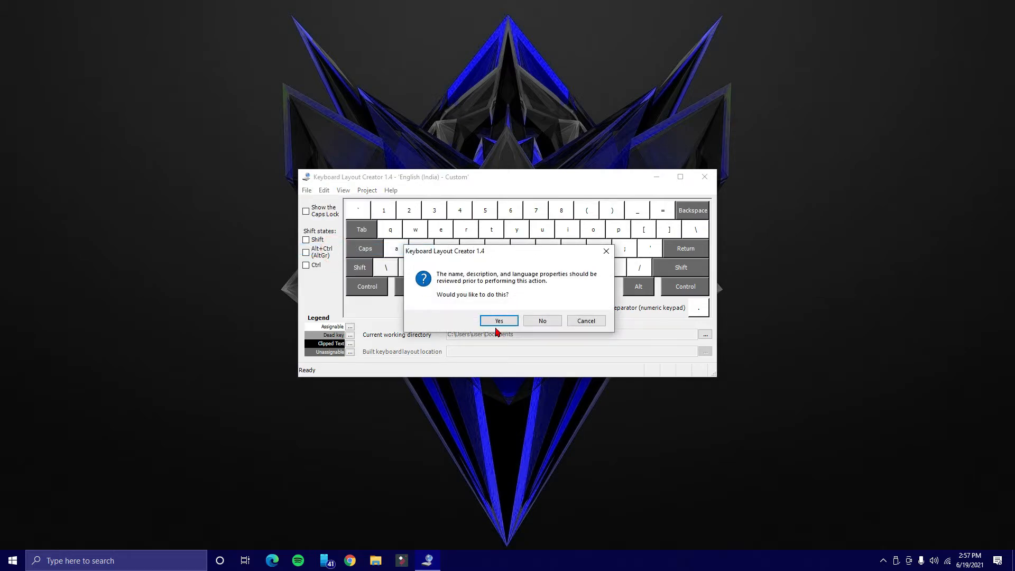
click(498, 321)
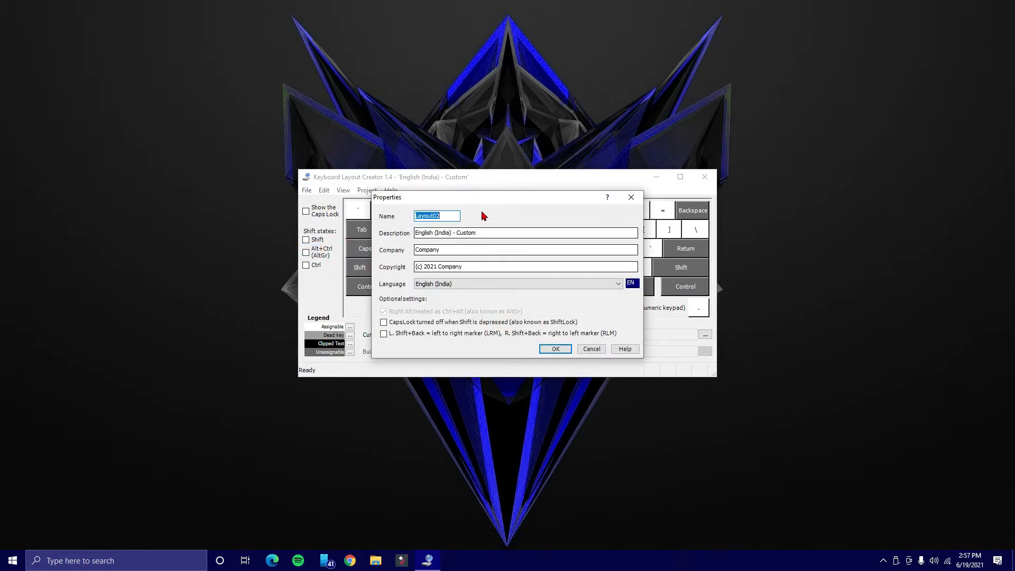
drag(482, 233, 456, 233)
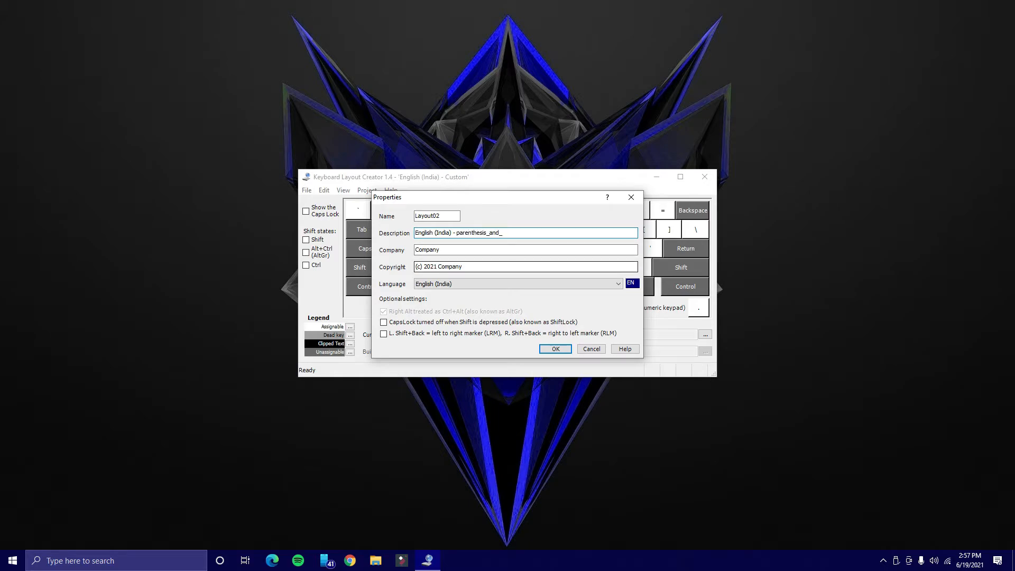
key(Tab)
text(An)
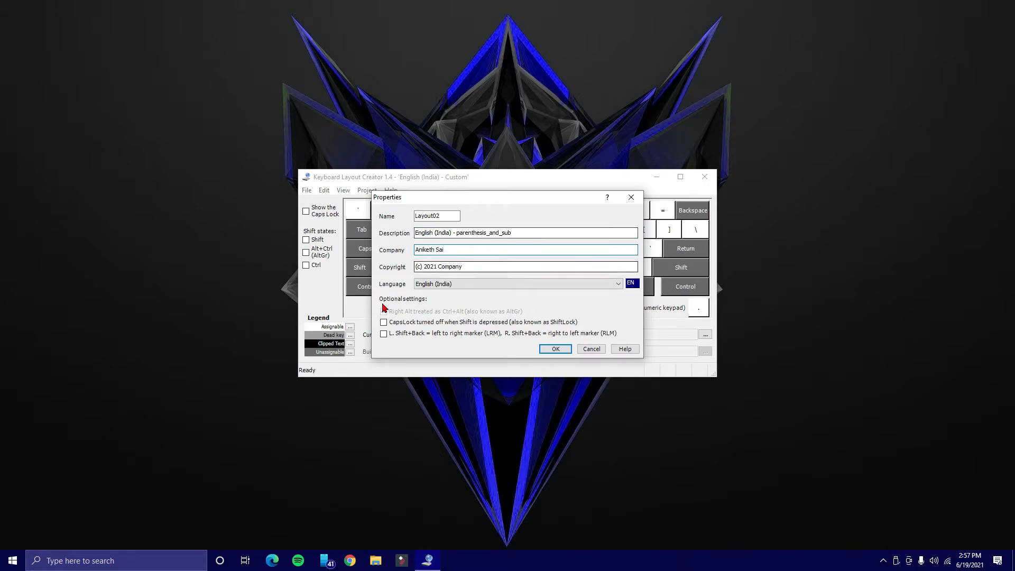
click(554, 350)
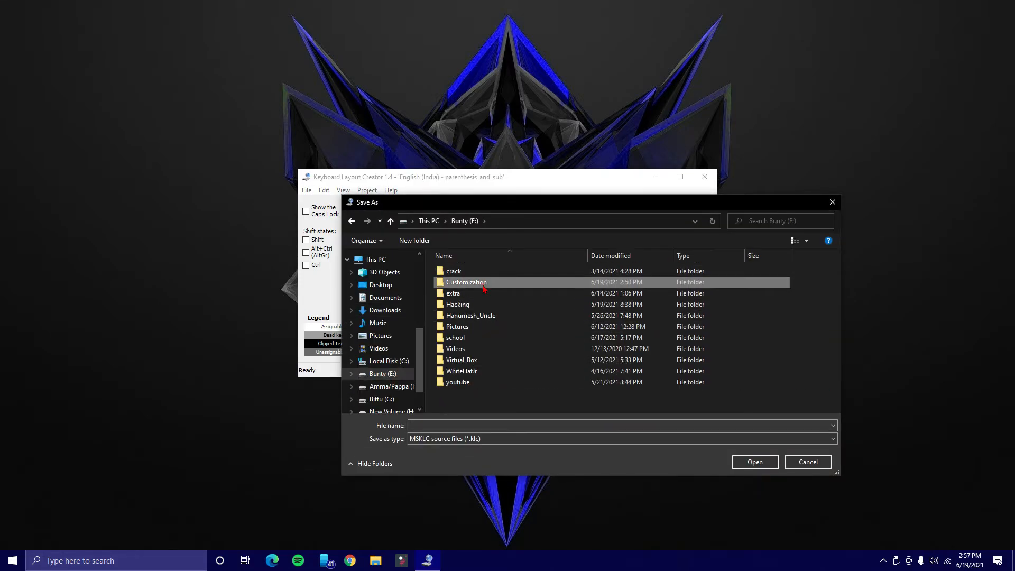
click(500, 421)
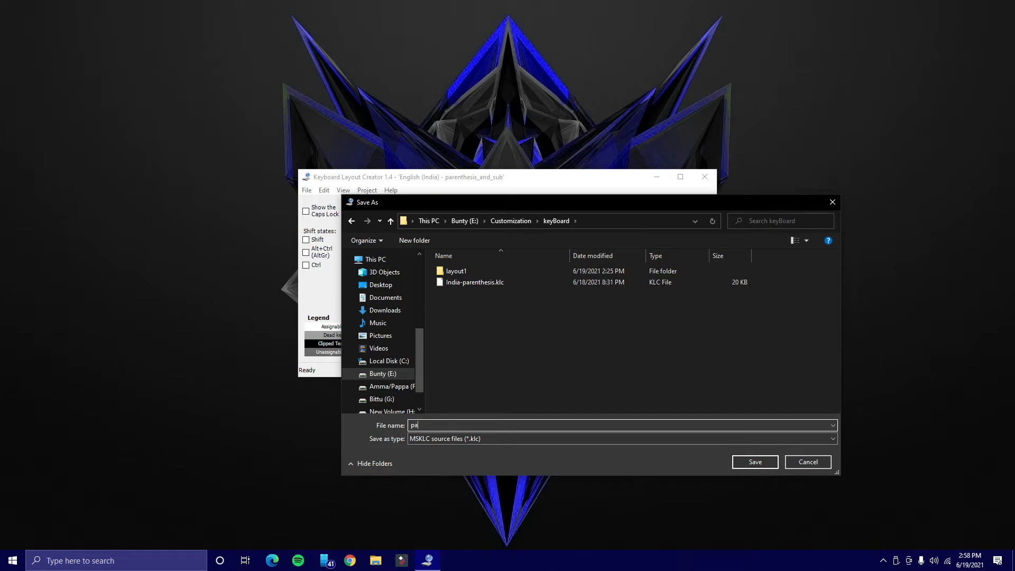
key(Return)
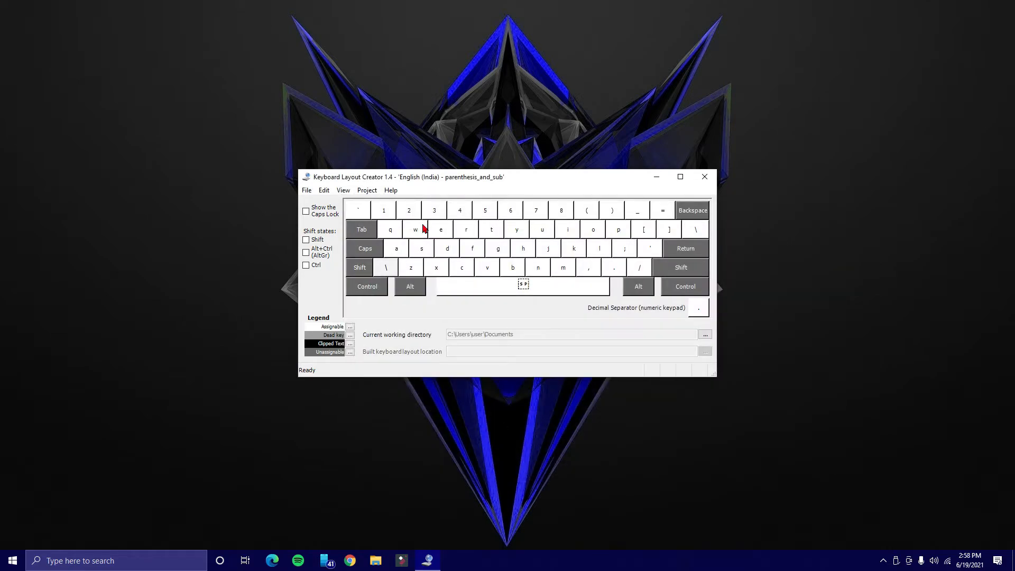
- Build the DLL and setup package for the layout, and review the verification log
click(366, 190)
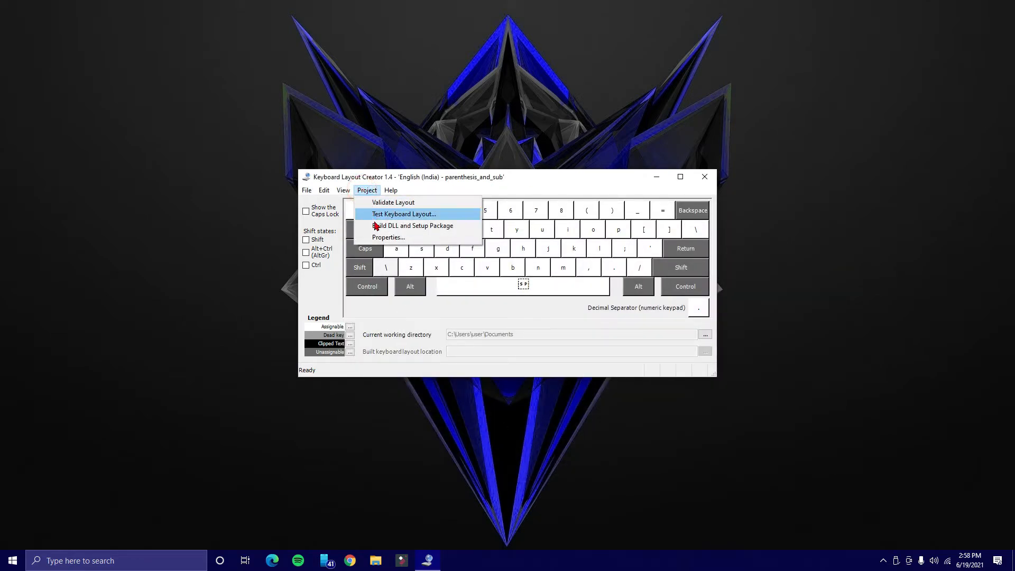
click(375, 225)
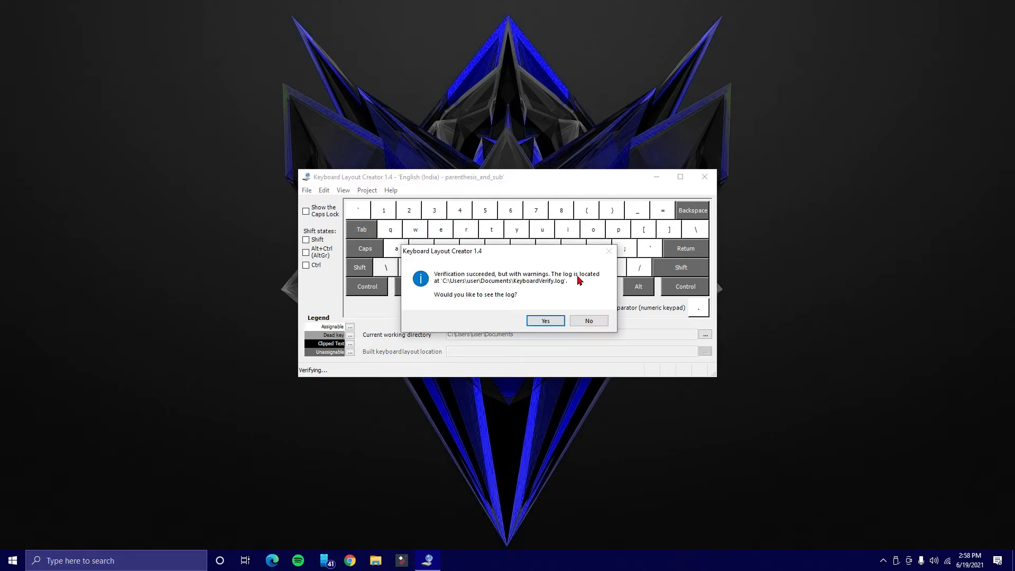
click(546, 321)
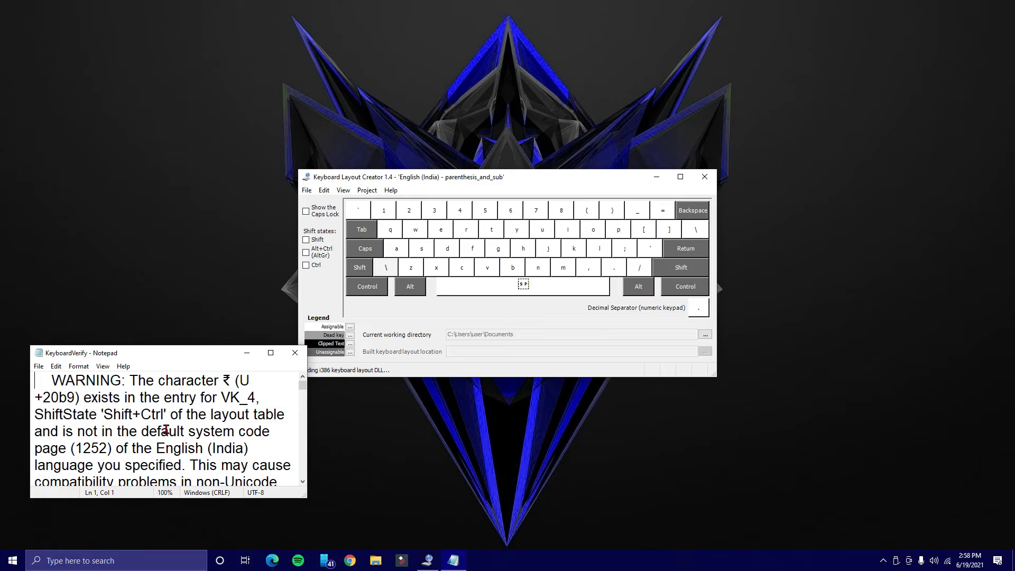
scroll(184, 422, down, 1)
click(295, 352)
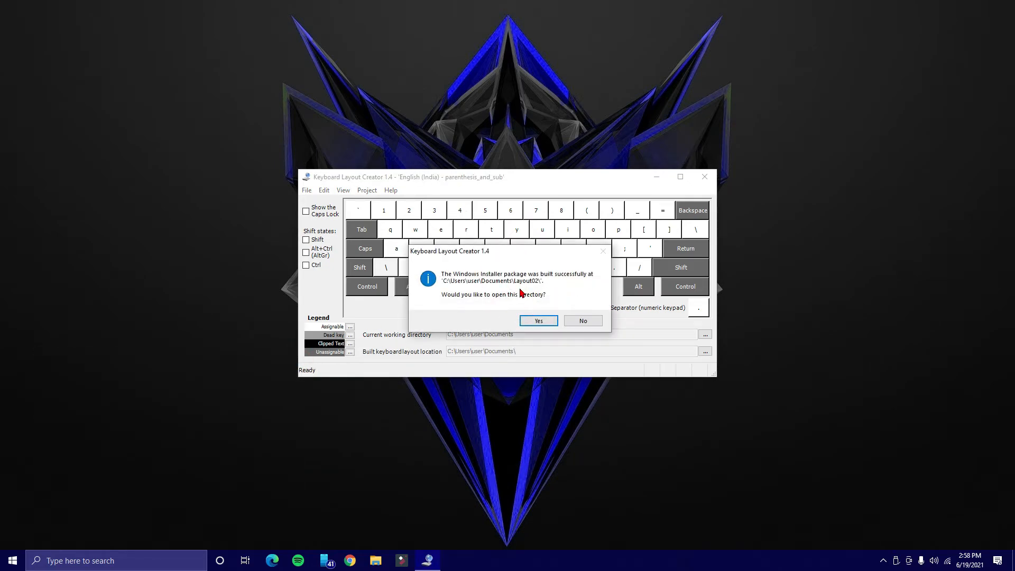
- Open the built package's folder and install the custom layout from the Layout02_amd64 installer
click(536, 320)
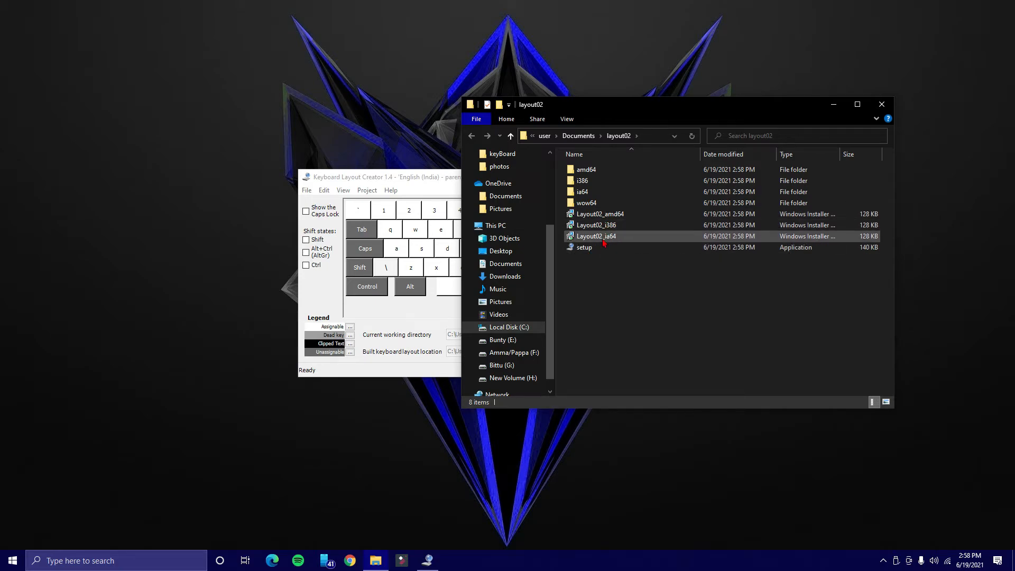
double_click(598, 255)
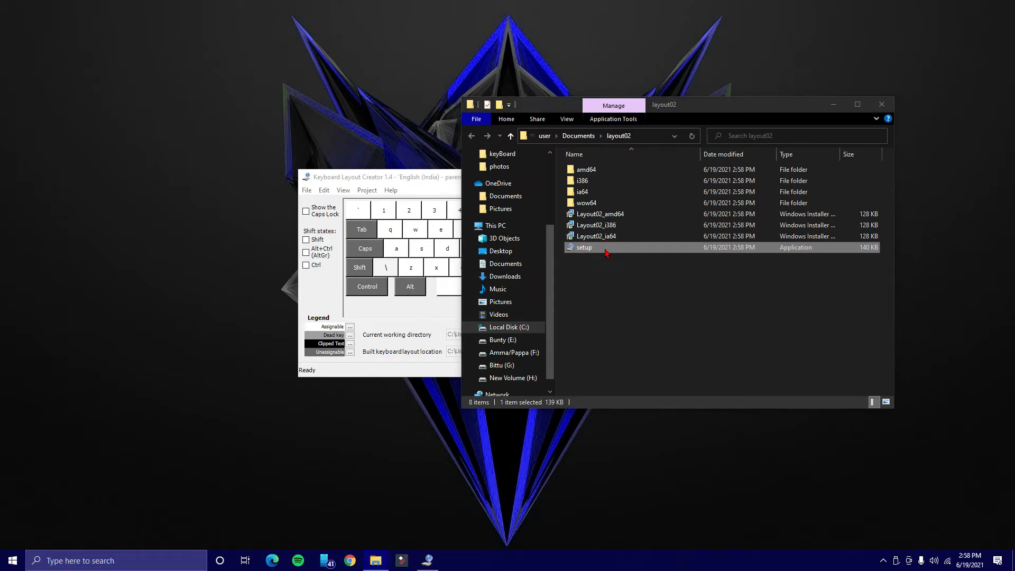
drag(613, 104, 733, 53)
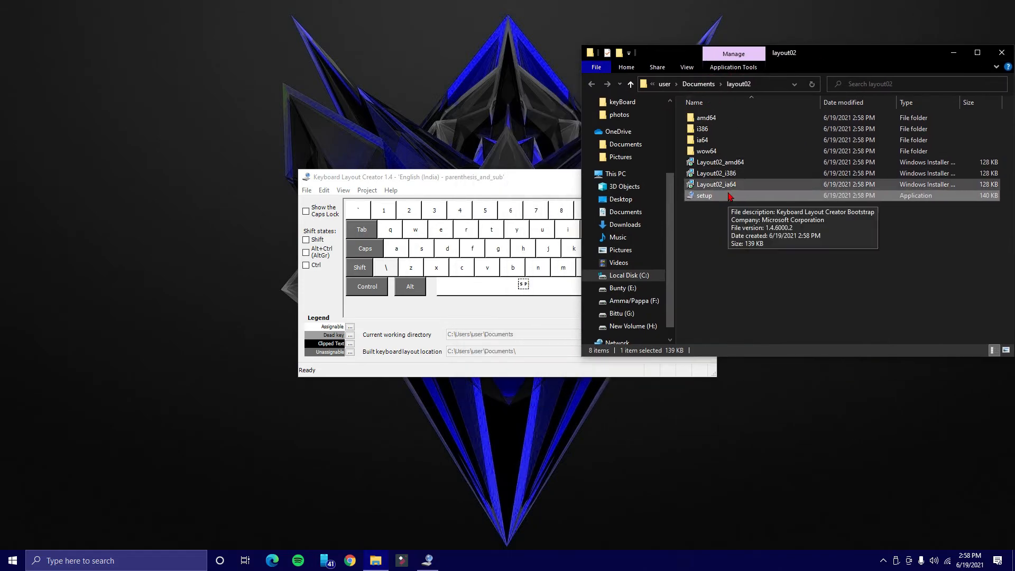
double_click(735, 165)
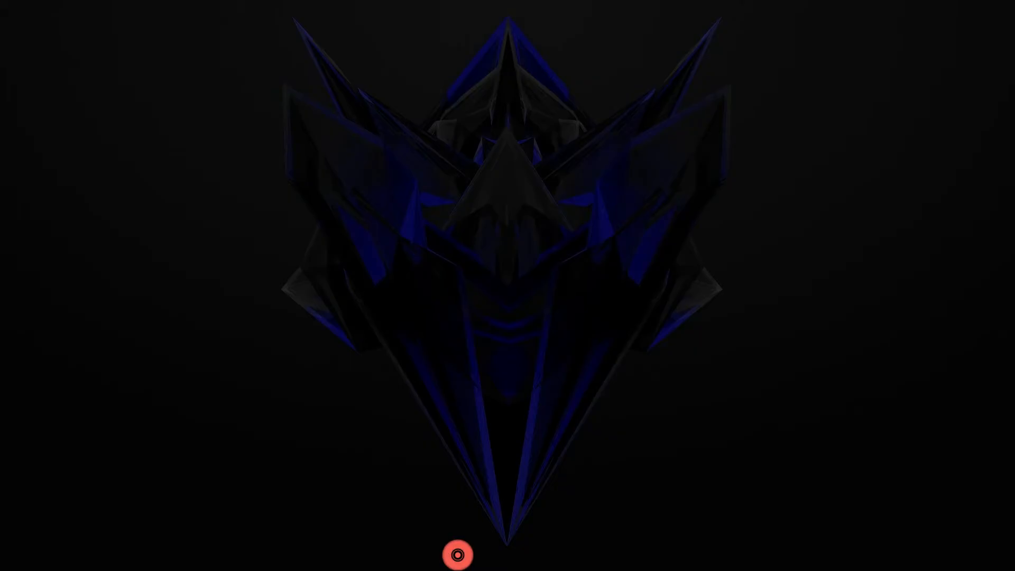
click(477, 363)
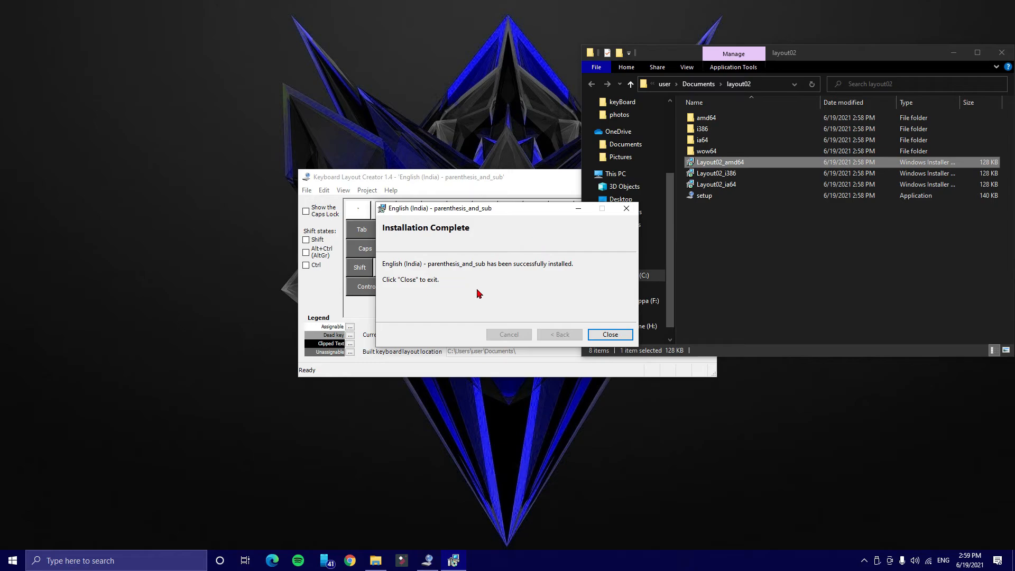
click(610, 334)
- Move the layout01 and layout02 folders from Documents to Customization\keyBoard on drive E
click(698, 84)
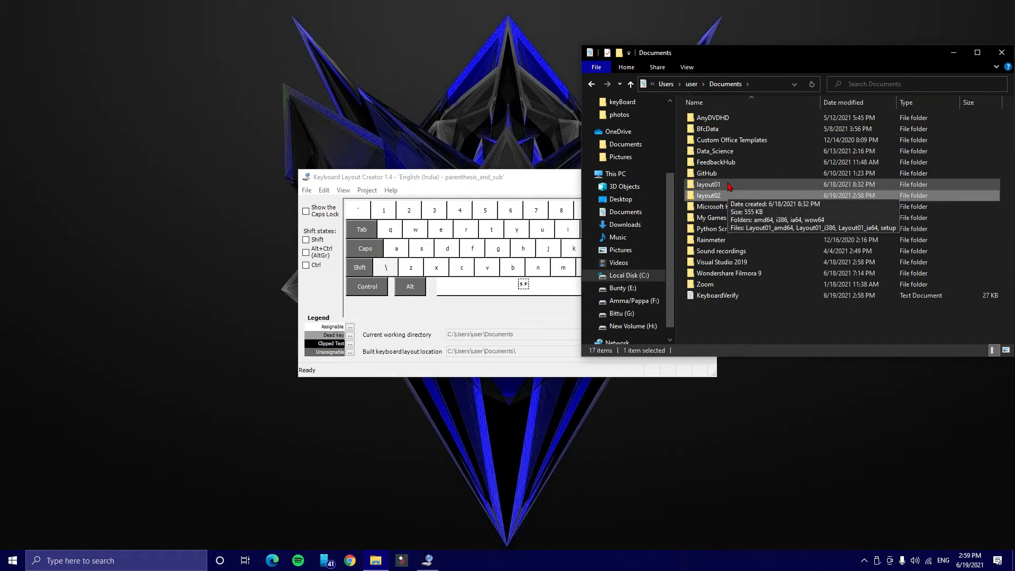
click(554, 324)
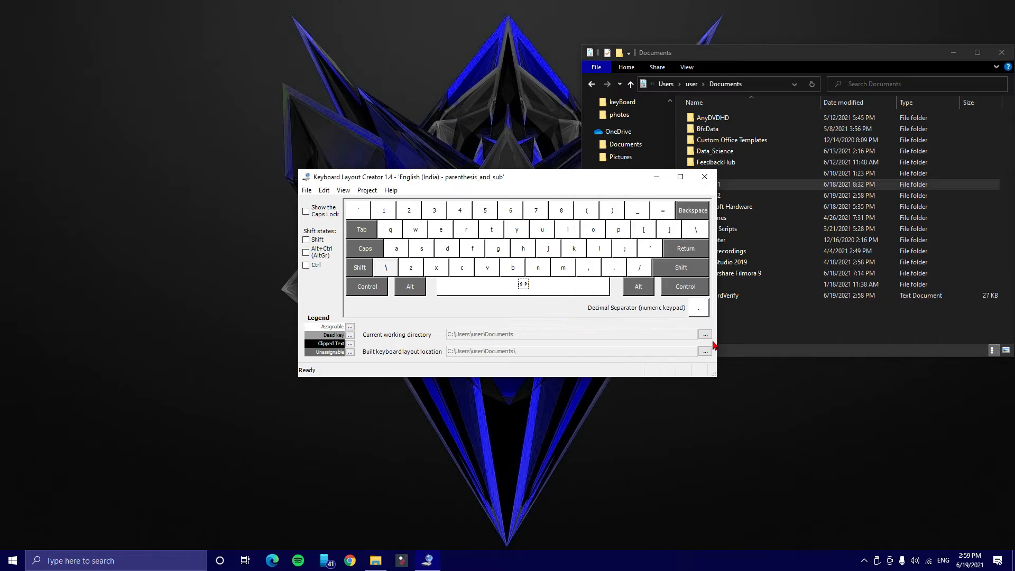
click(708, 184)
shift+click(708, 195)
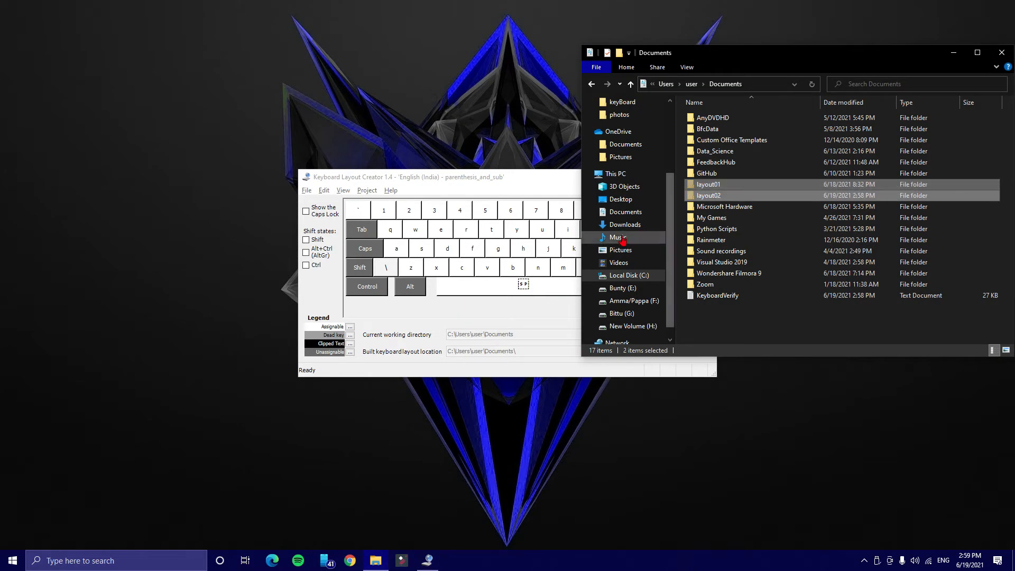
click(624, 288)
double_click(731, 136)
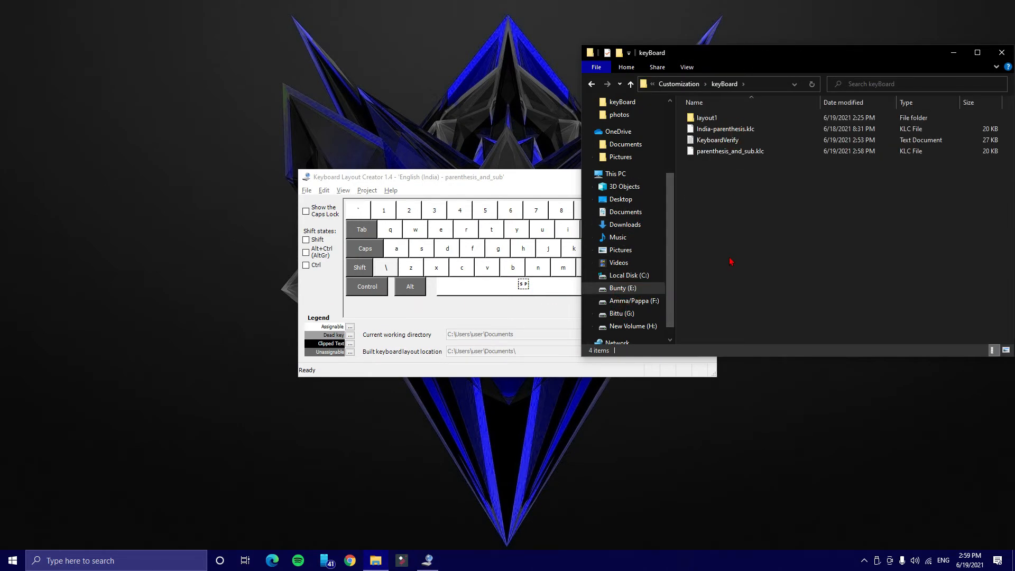
- Minimize the open windows and open Windows Settings
click(953, 52)
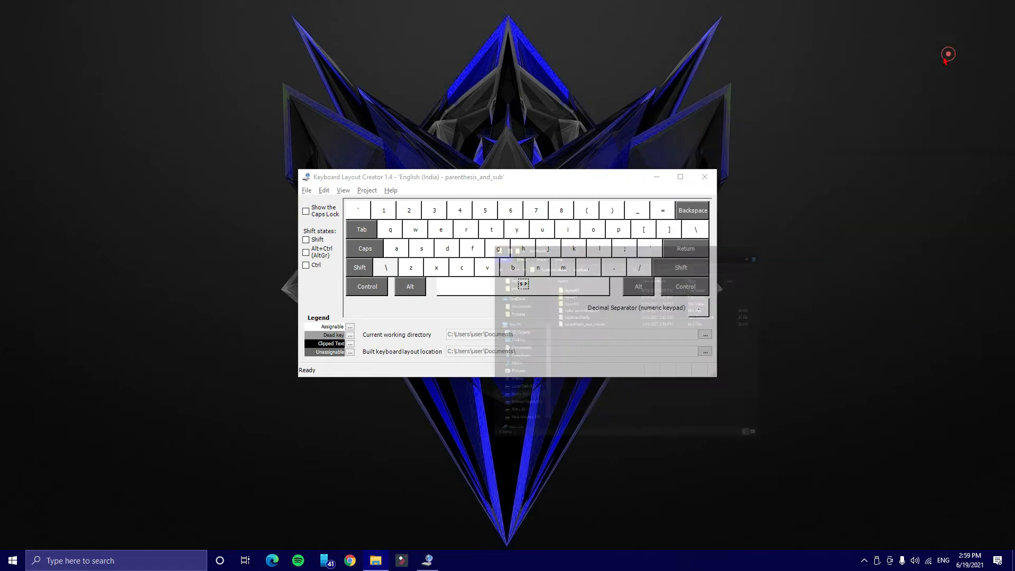
click(658, 180)
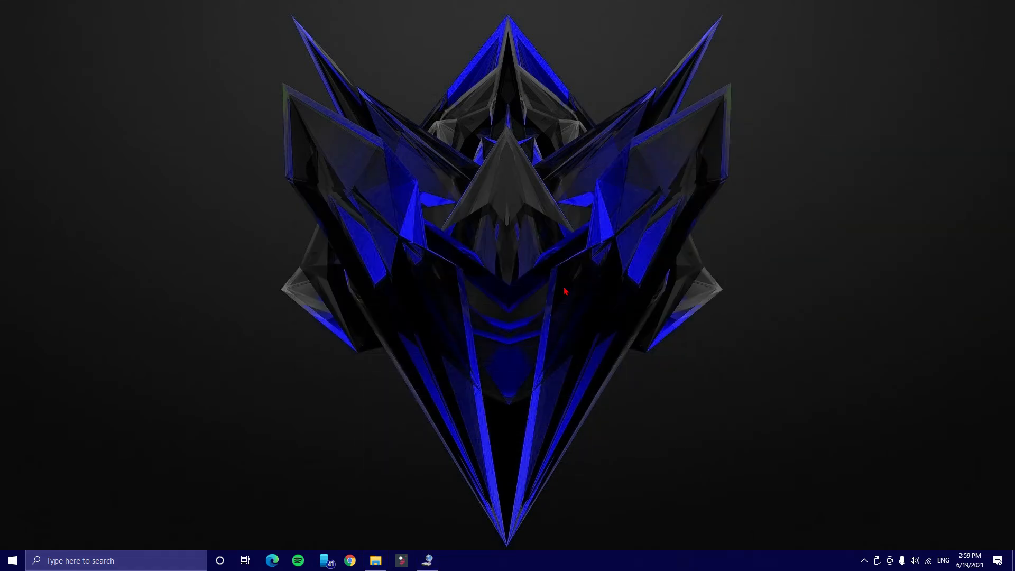
key(super+i)
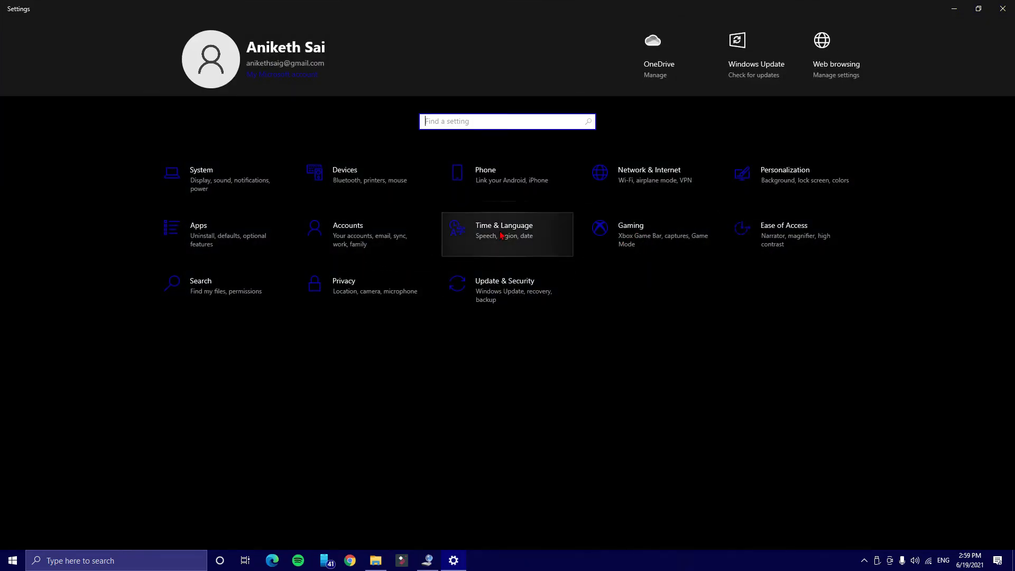
- Open the language options for English (United States) in the Time & Language settings
click(501, 235)
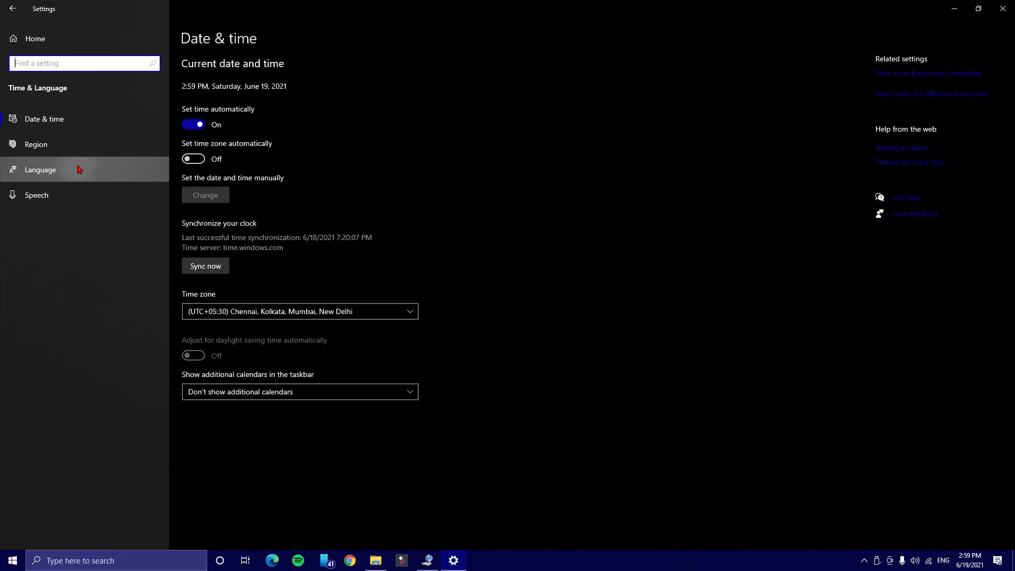
click(28, 174)
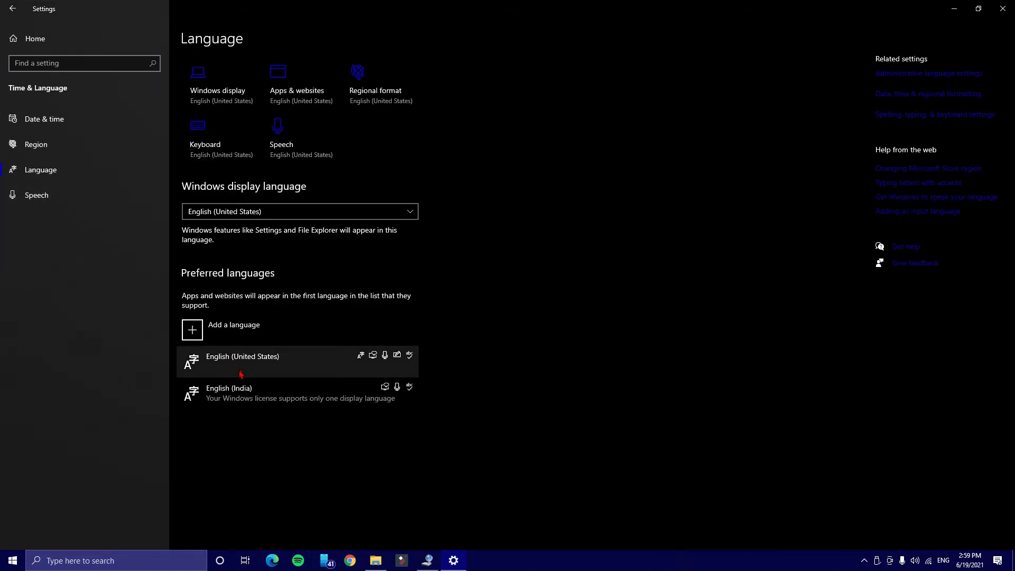
click(249, 360)
click(249, 414)
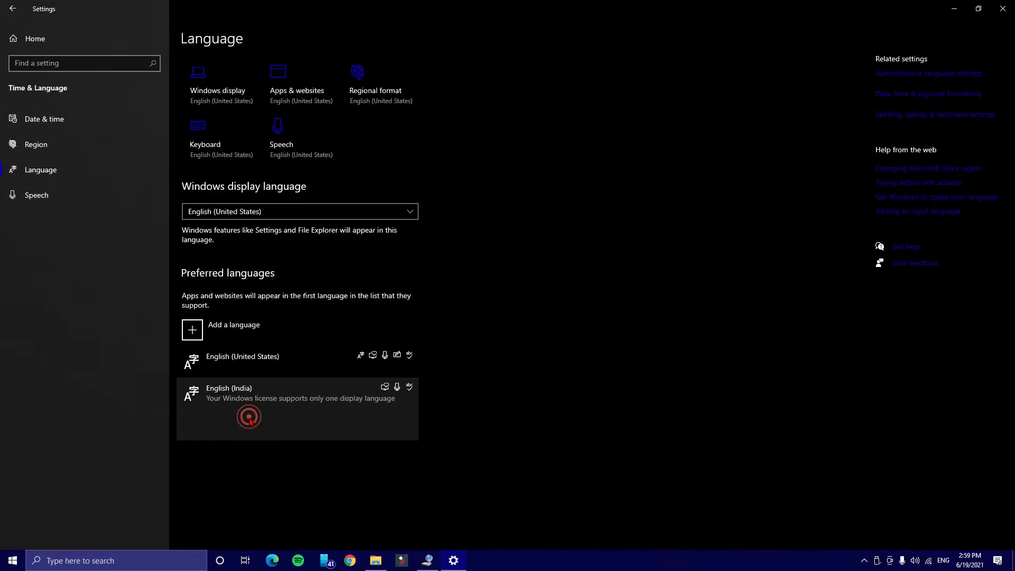
click(282, 375)
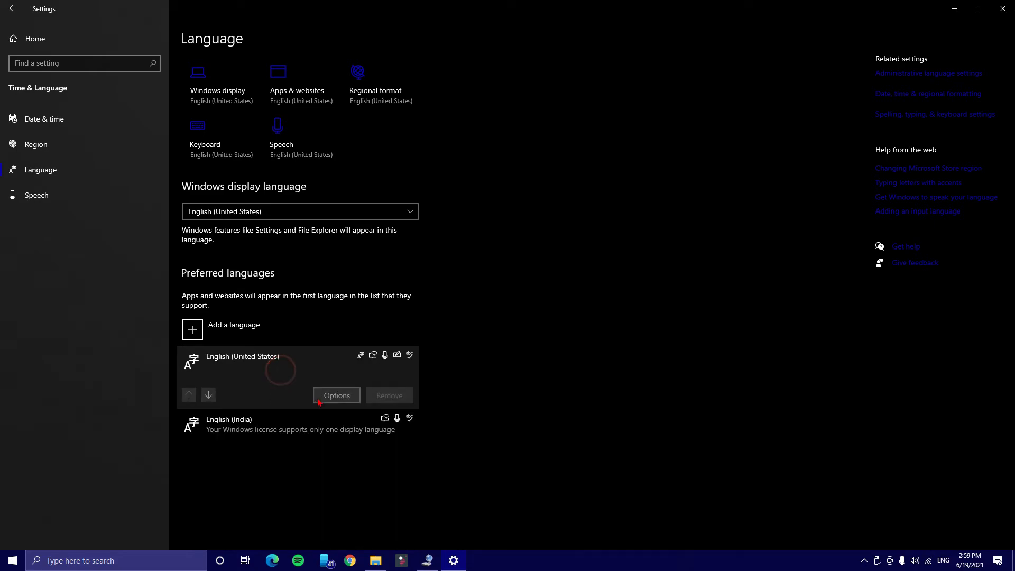
click(288, 420)
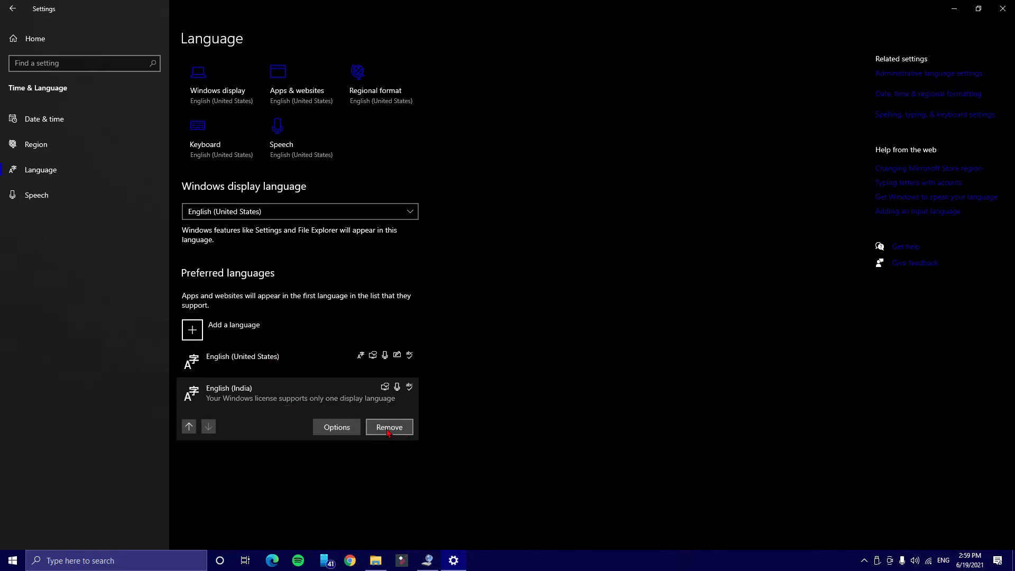
click(272, 360)
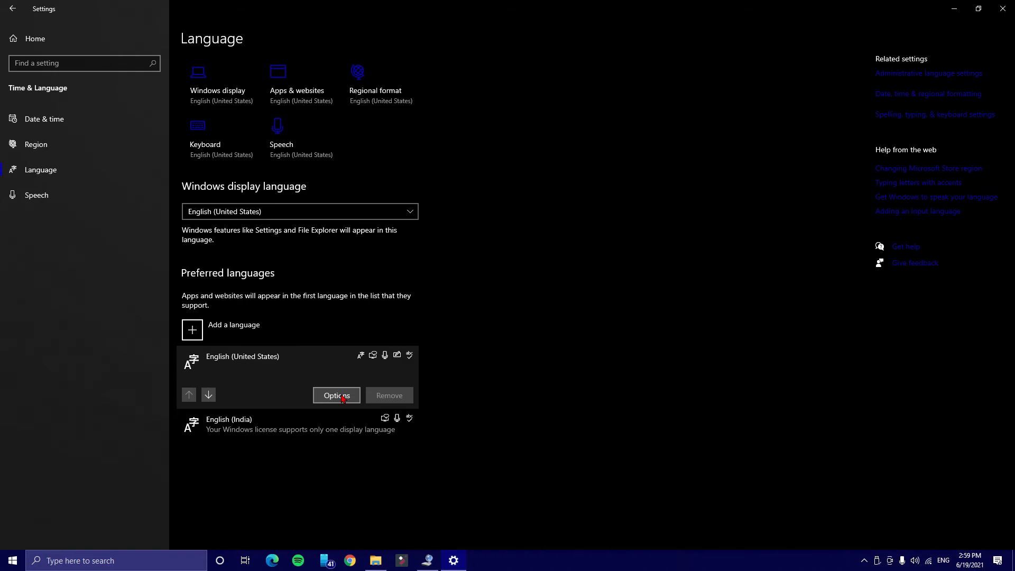
click(341, 398)
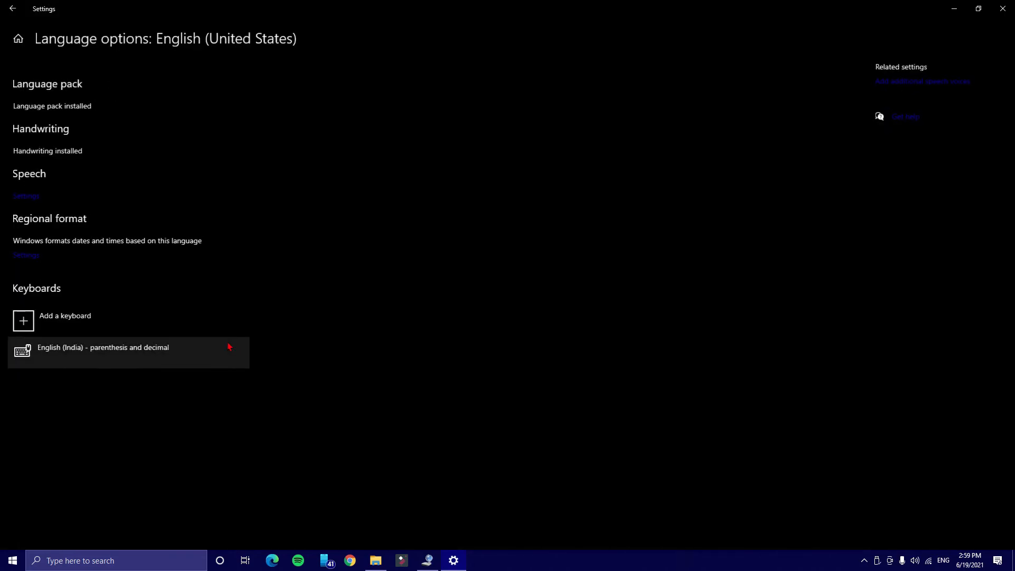
- Add the English (India) - parenthesis_and_sub keyboard, remove the English (India) - parenthesis and decimal keyboard, and close Settings
click(115, 335)
scroll(142, 253, down, 1)
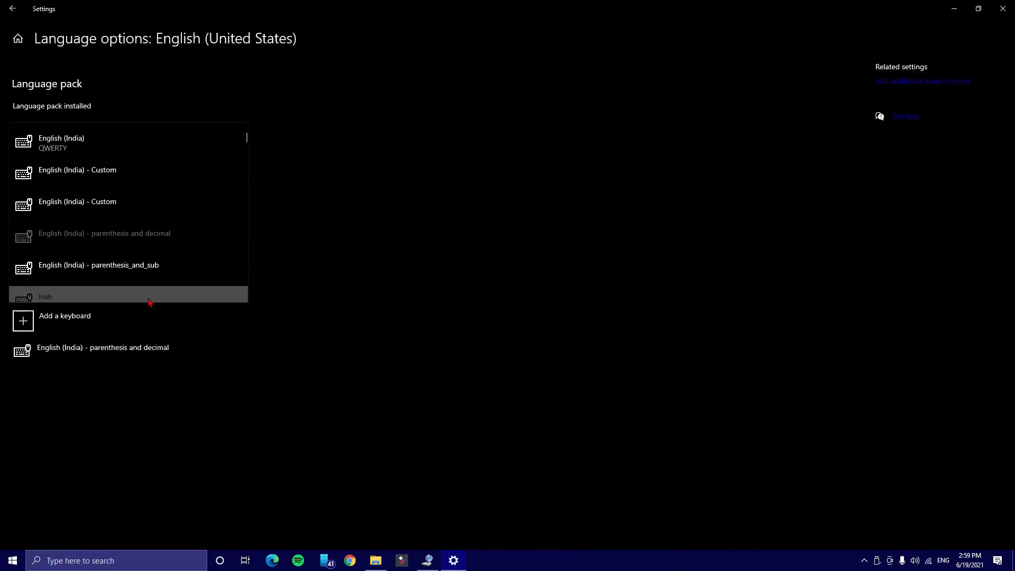
click(148, 276)
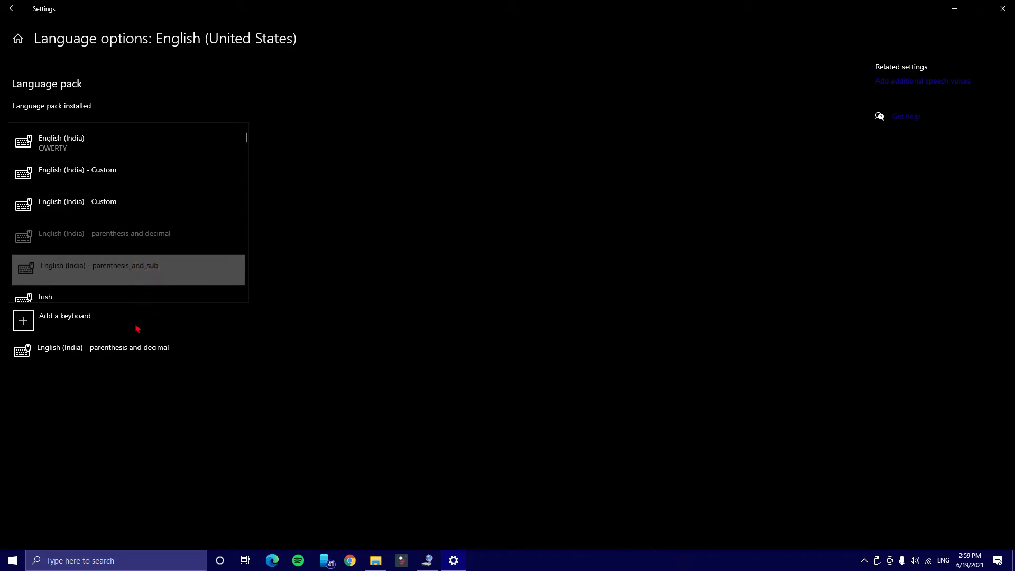
click(125, 355)
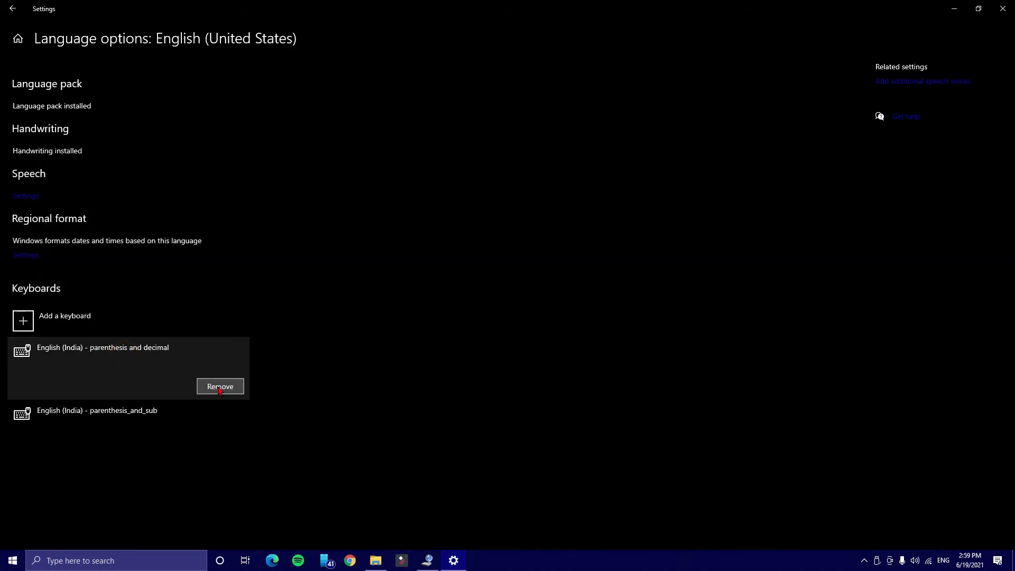
click(219, 388)
click(97, 363)
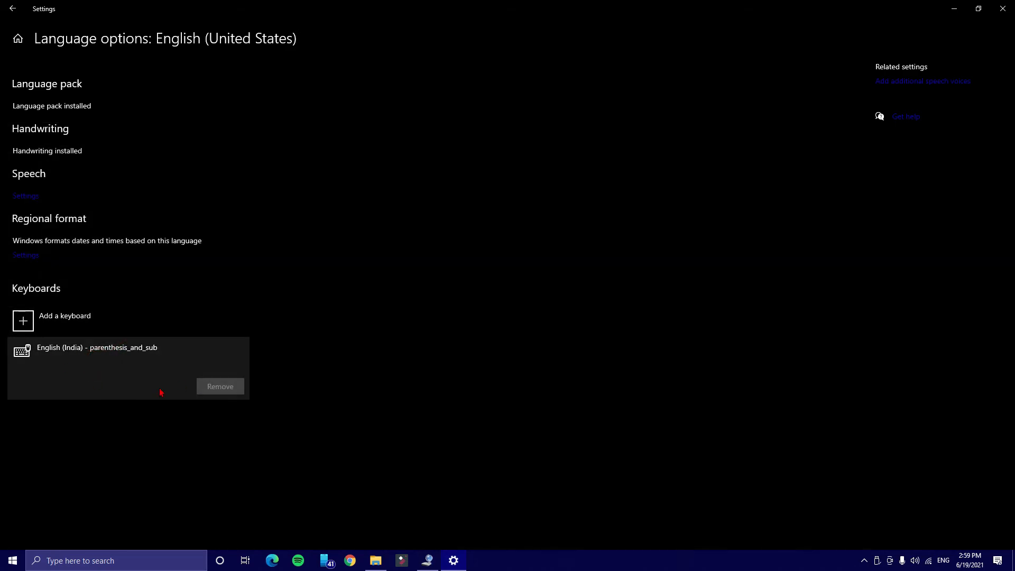
key(alt+F4)
- Start Notepad, enter "Hi " in the blank document, and open the On-Screen Keyboard
click(113, 561)
text(notepad)
key(Return)
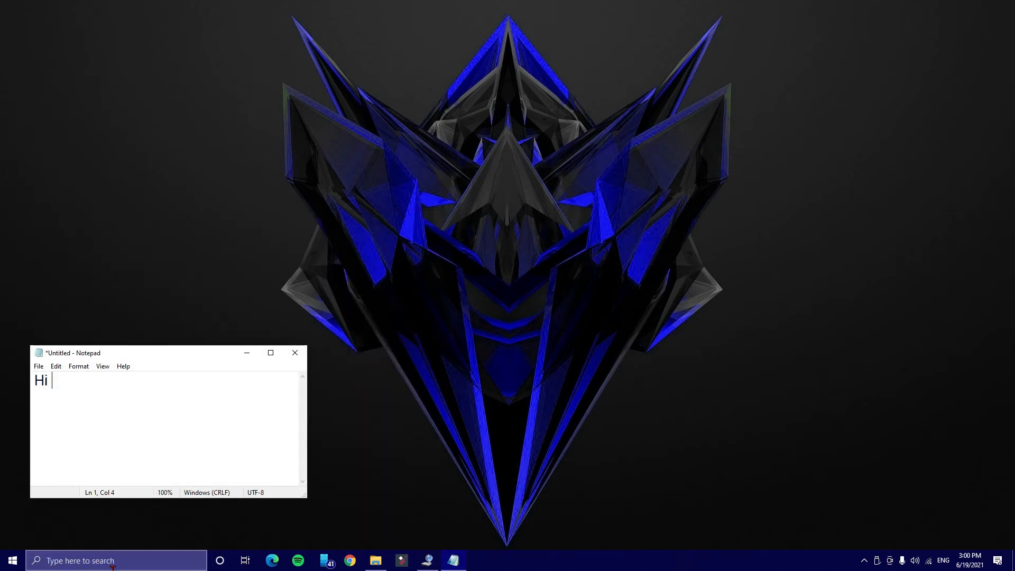
key(ctrl+super+o)
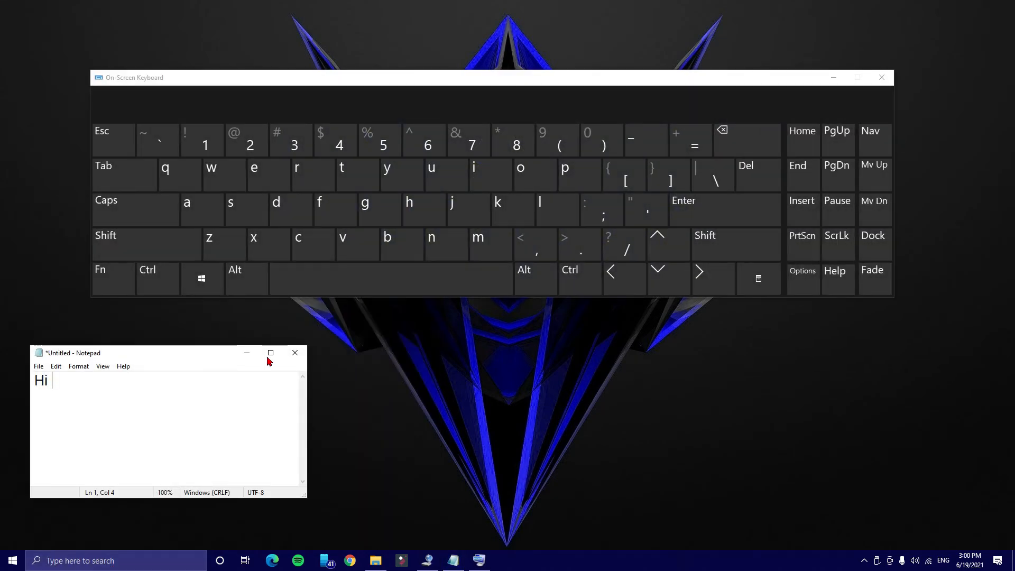
- Test the swapped symbols in Notepad by entering "()()" unshifted and a shifted 9 with the On-Screen Keyboard
click(550, 141)
click(586, 148)
click(550, 140)
click(586, 149)
click(719, 244)
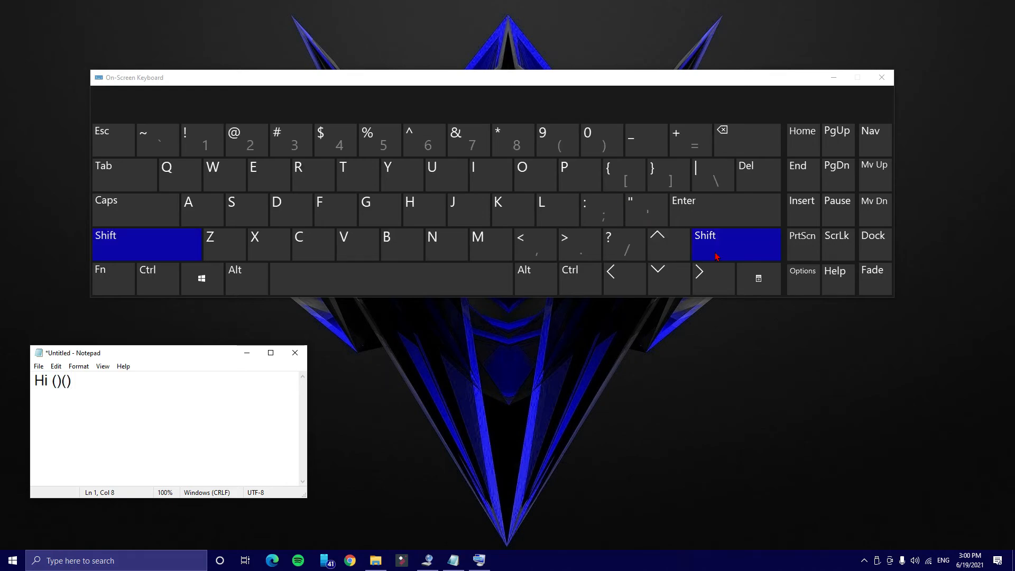
click(555, 141)
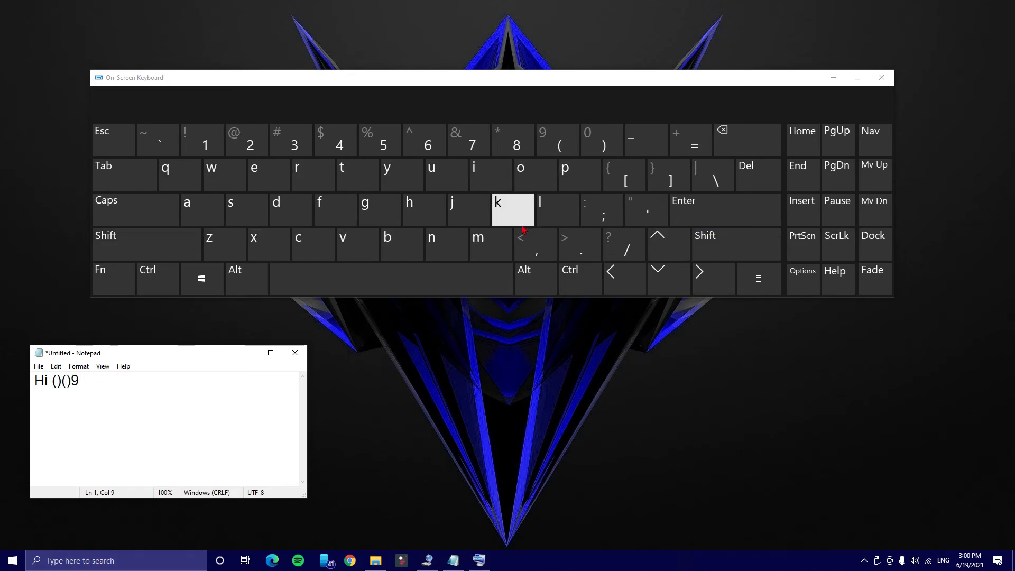
- Test the AltGr text in Notepad by producing "like" and "and", and try the Z key's AltGr output
click(158, 280)
click(259, 284)
text(like)
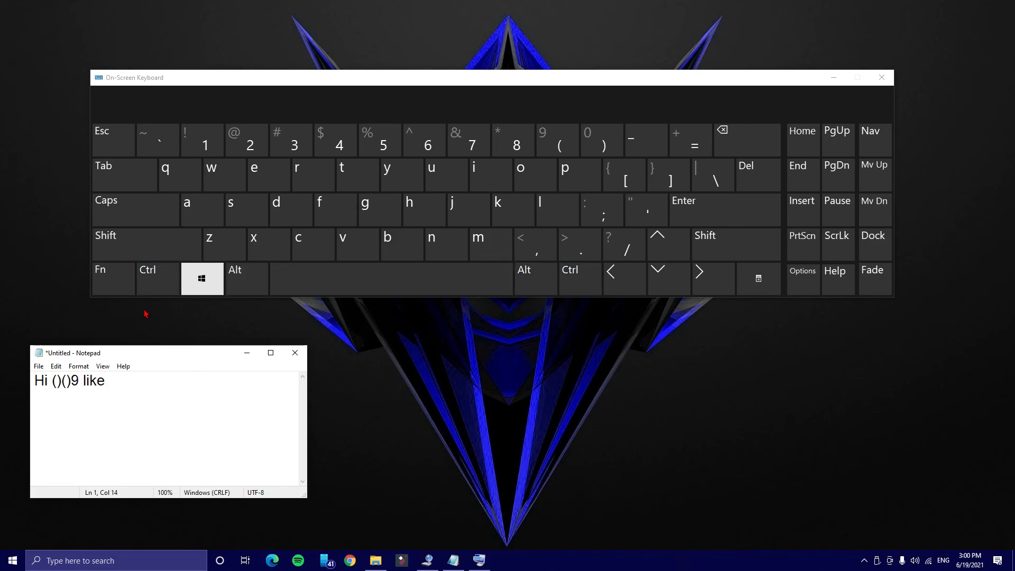
click(158, 279)
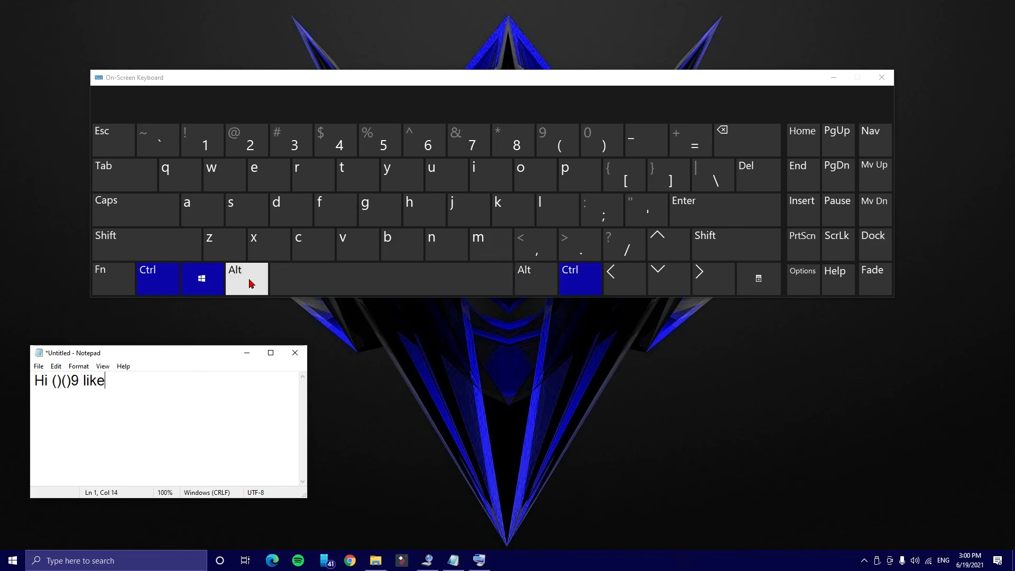
click(248, 279)
click(212, 218)
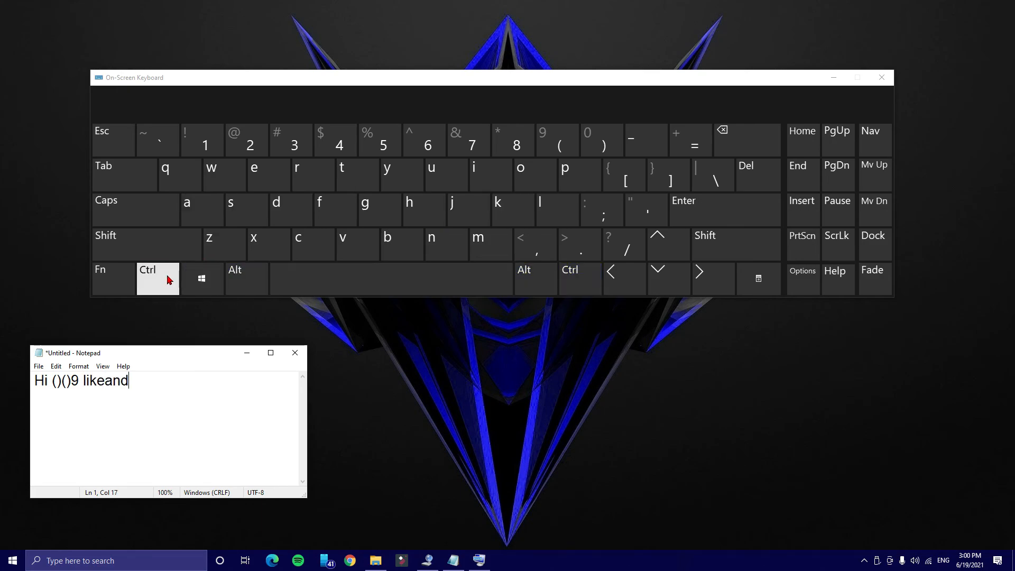
click(154, 277)
click(234, 276)
click(211, 241)
click(104, 380)
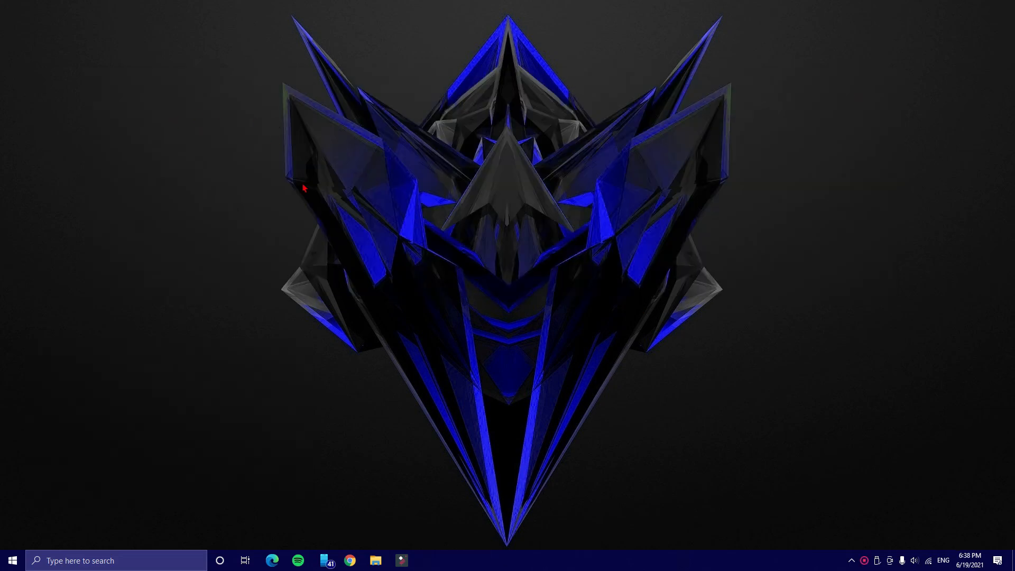
- Reopen Windows Settings and add the English (India) QWERTY keyboard in the English (United States) language options
key(super+i)
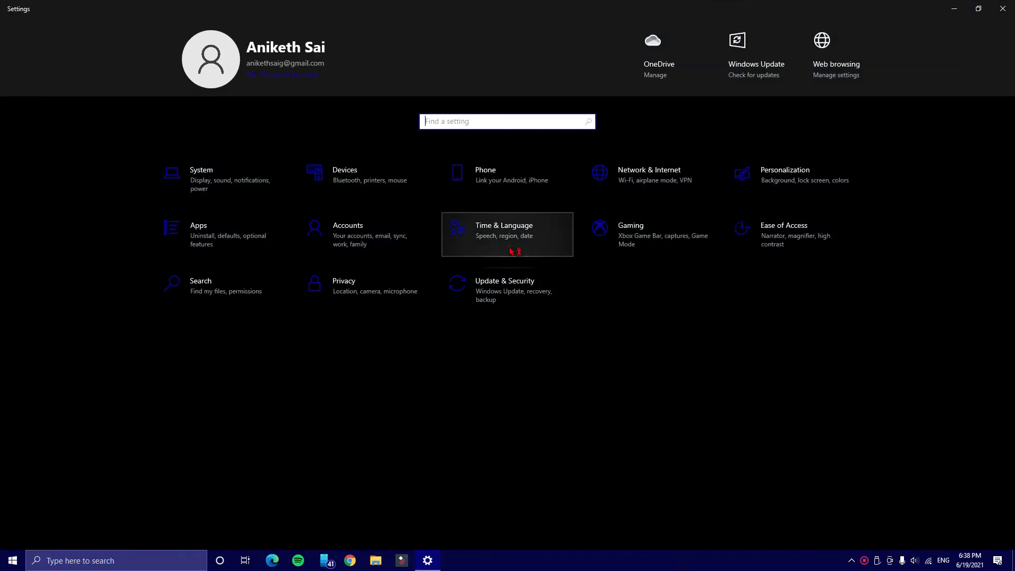
click(512, 250)
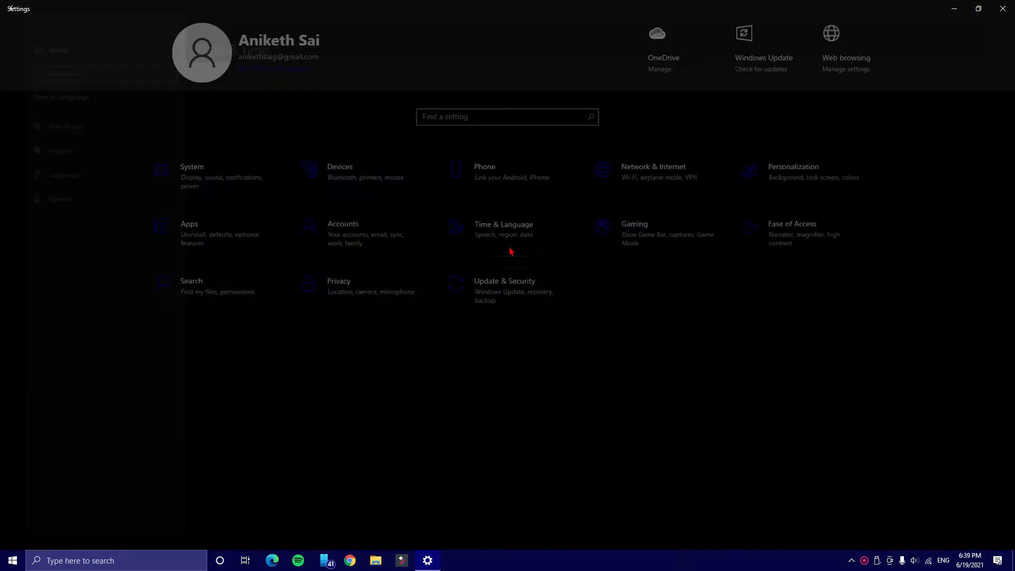
click(136, 174)
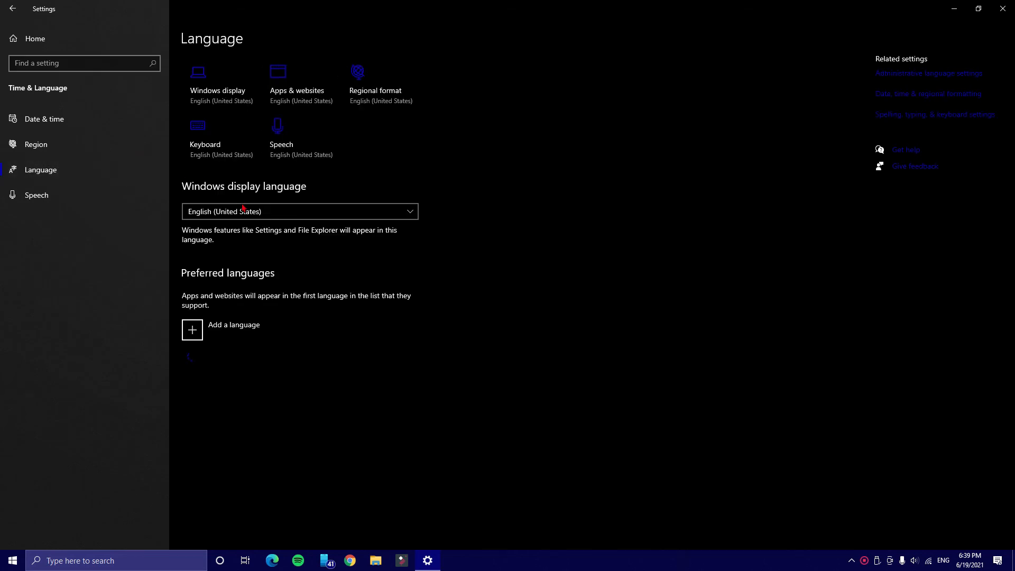
click(234, 370)
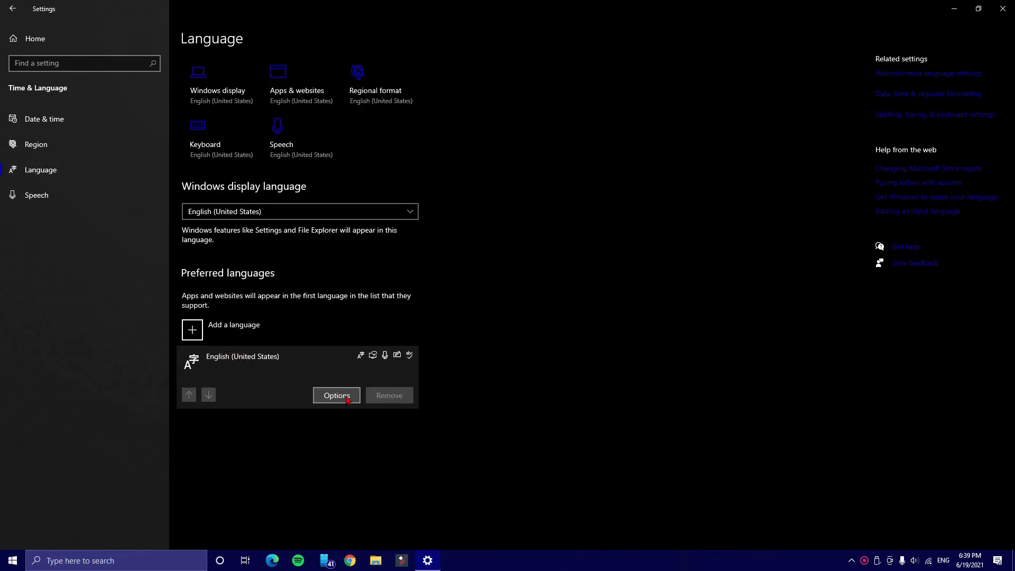
click(348, 400)
click(157, 314)
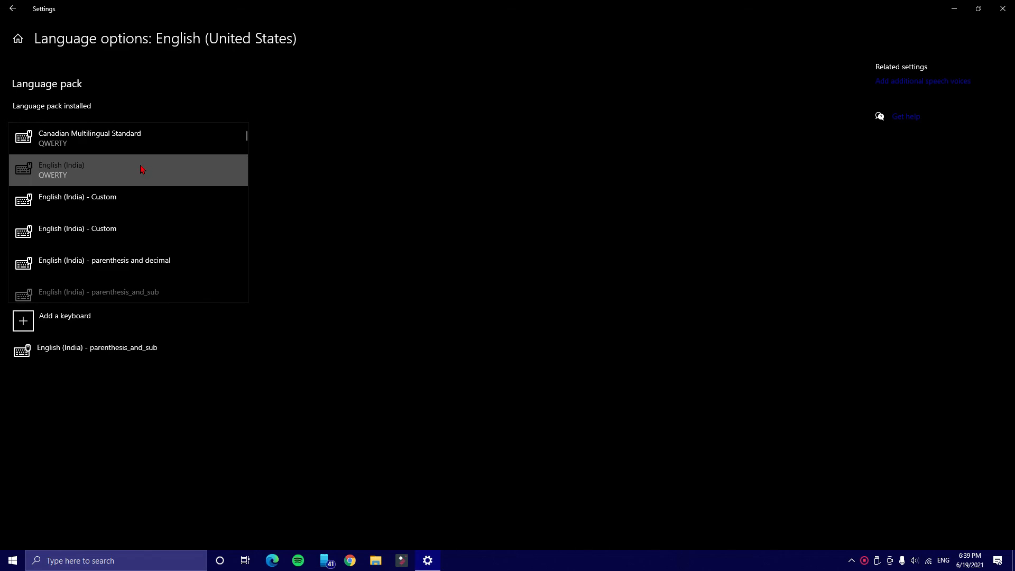
click(96, 162)
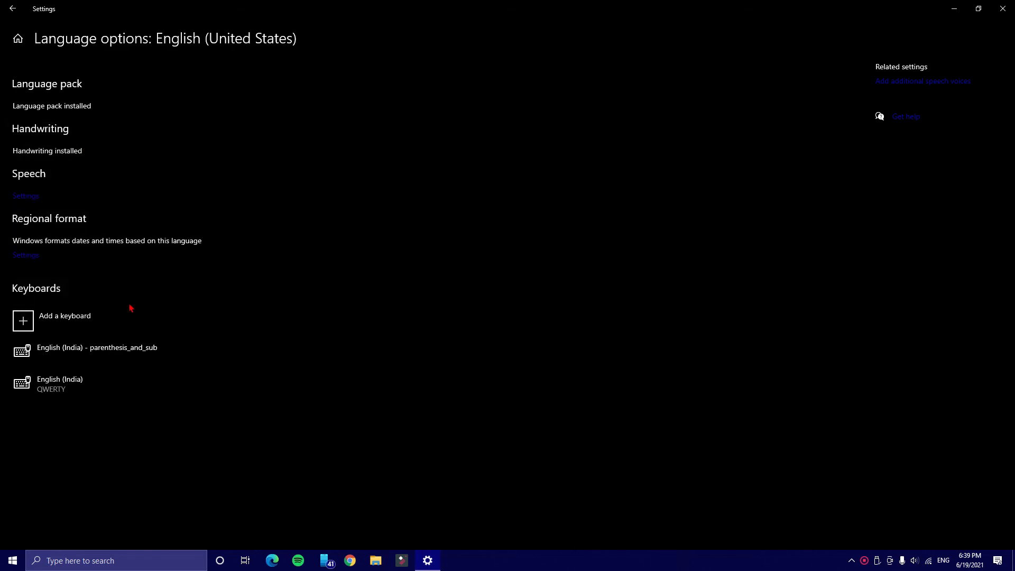
- Select the English (India) - parenthesis_and_sub keyboard for removal
click(104, 354)
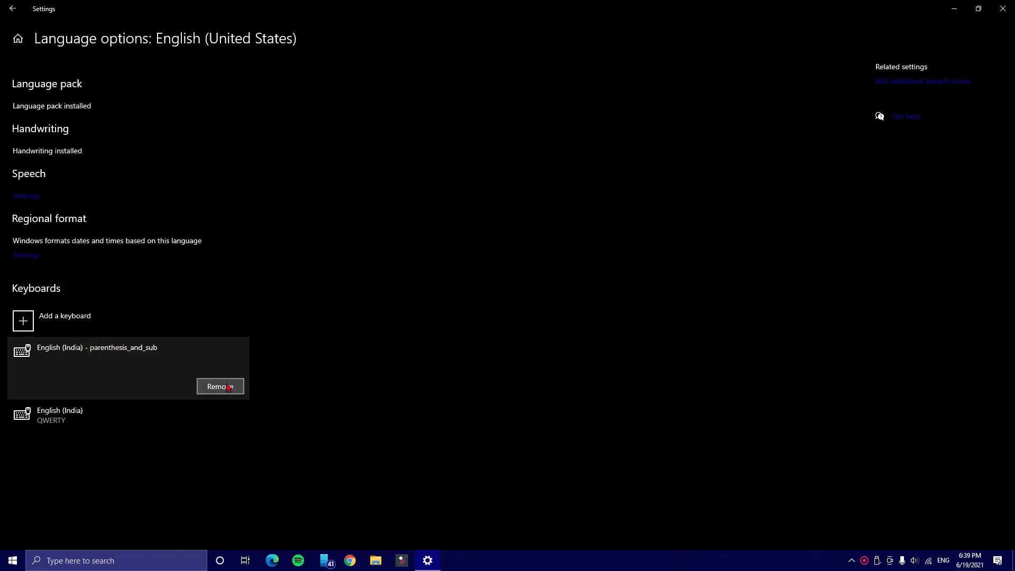